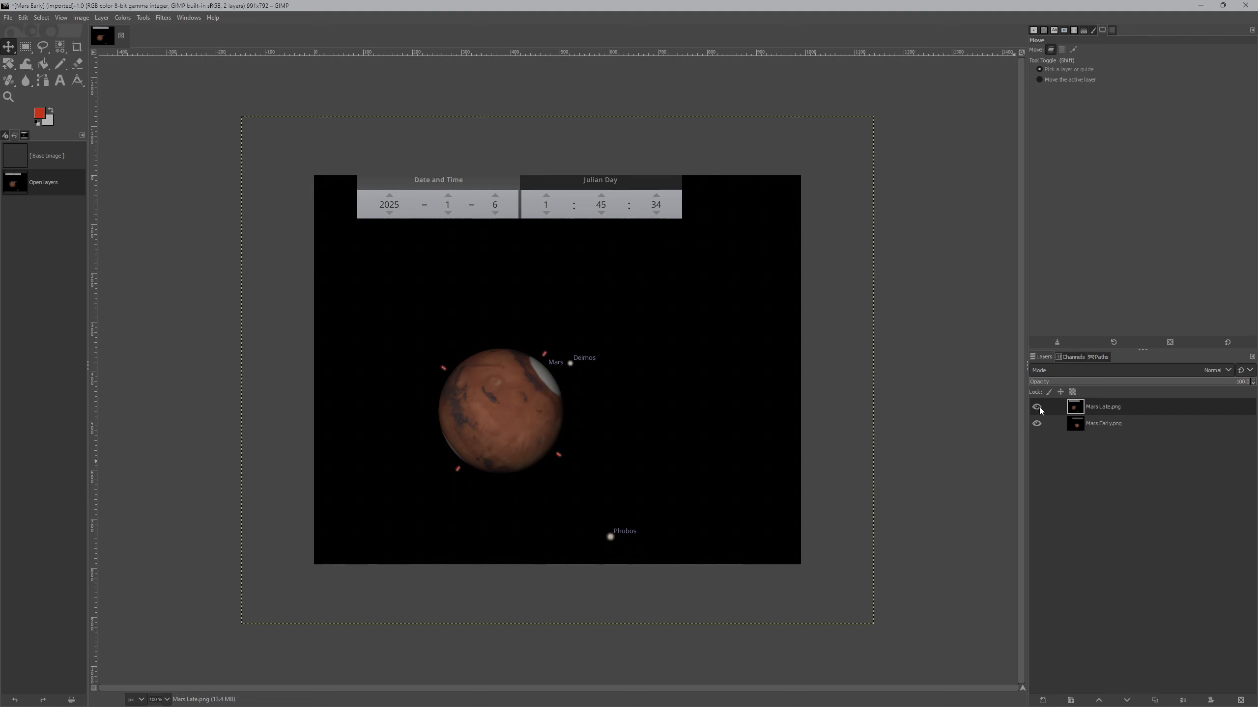
- Toggle the visibility of the Mars Late.png layer repeatedly to compare it with Mars Early.png
left_click(1037, 408)
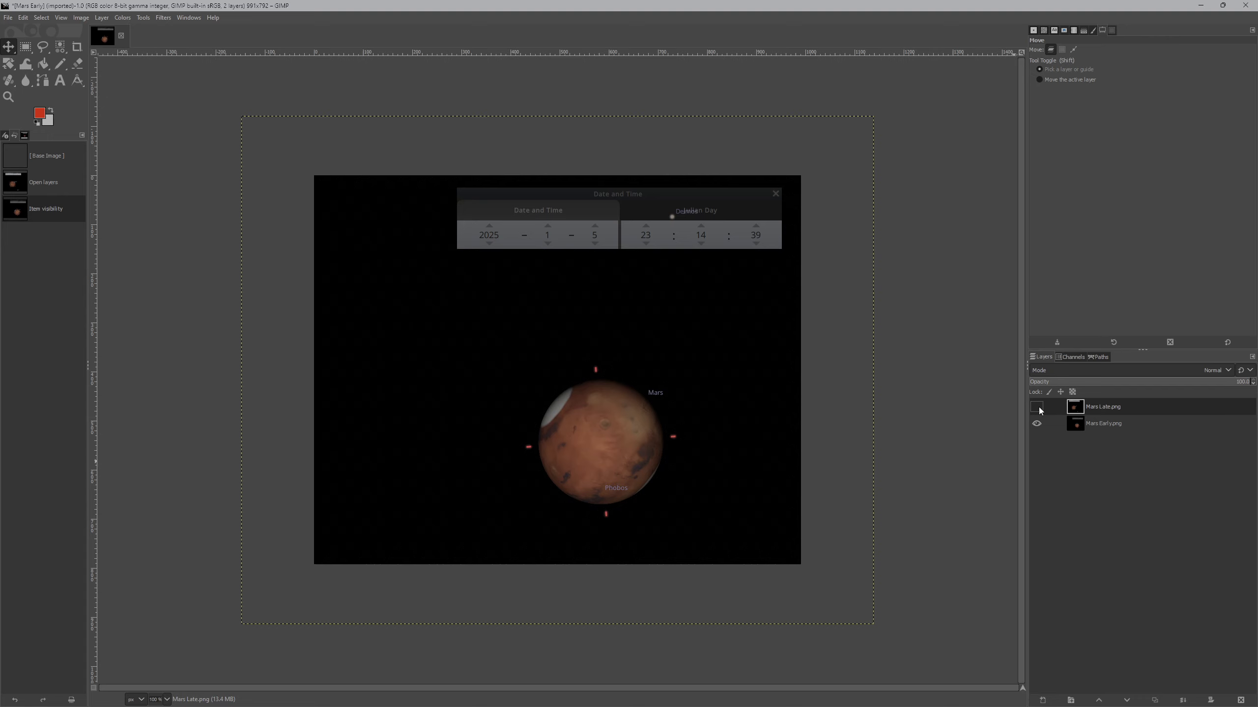
left_click(1036, 408)
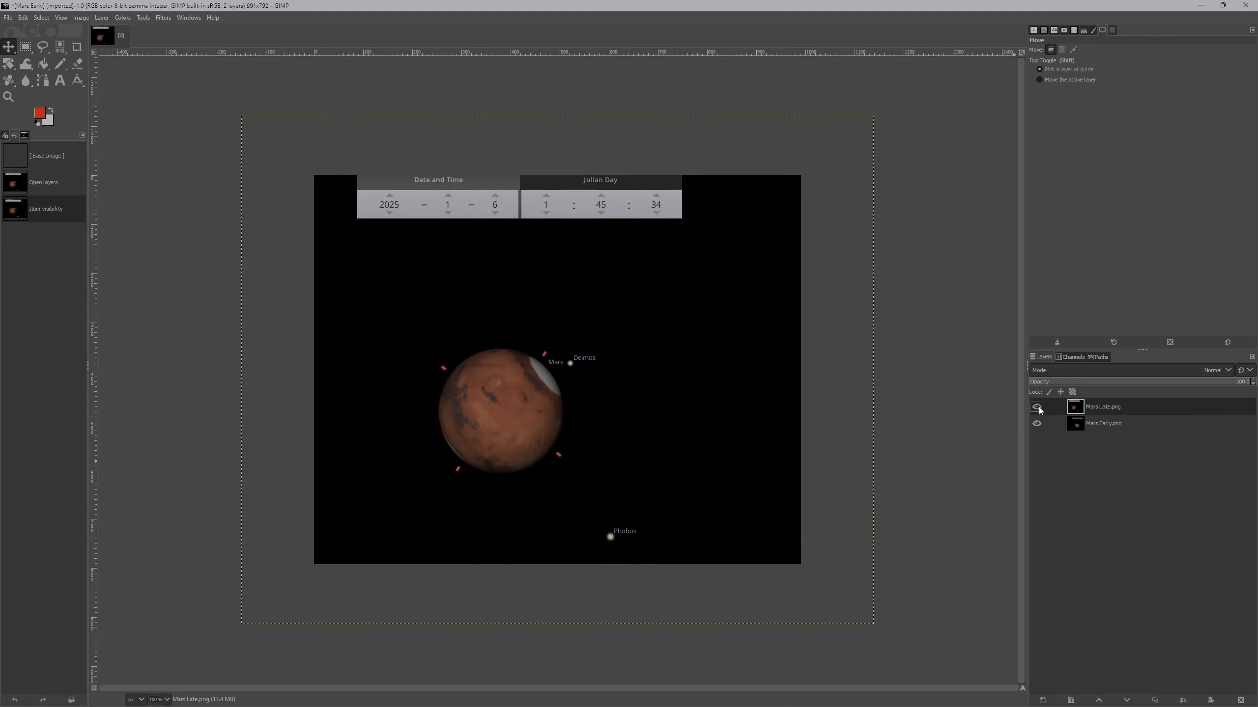
left_click(1036, 408)
left_click(1037, 407)
left_click(1037, 408)
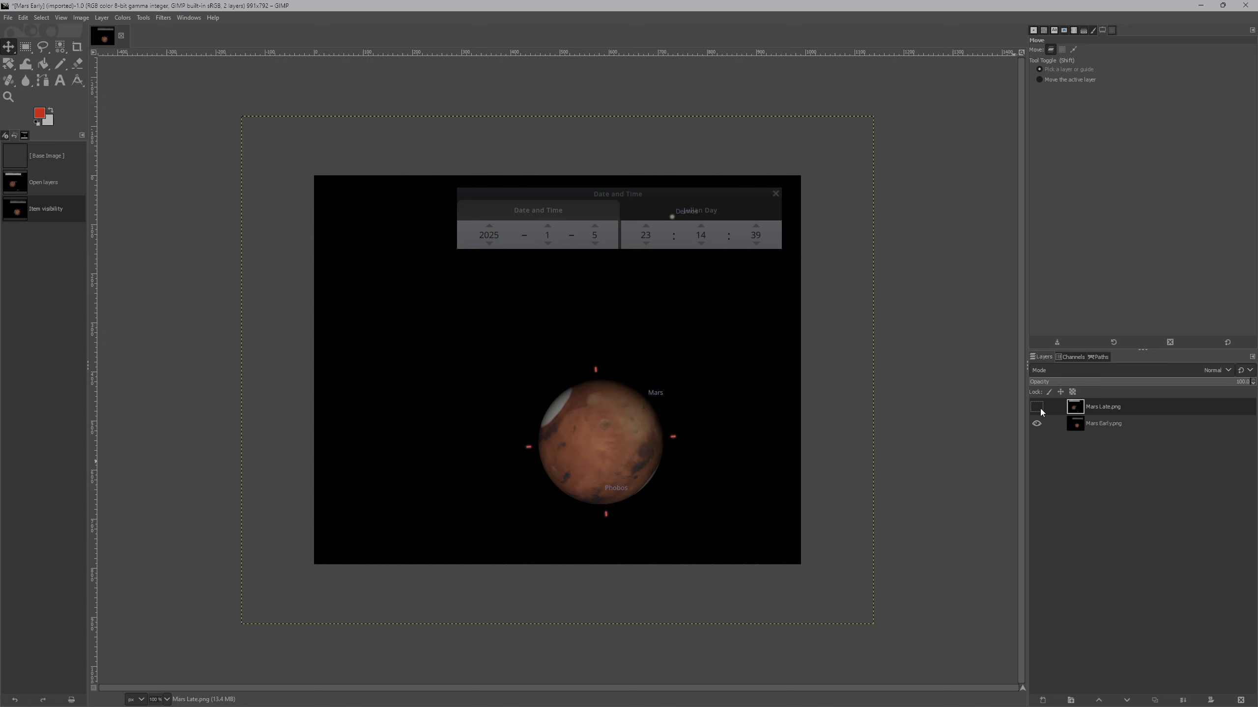
left_click(1037, 408)
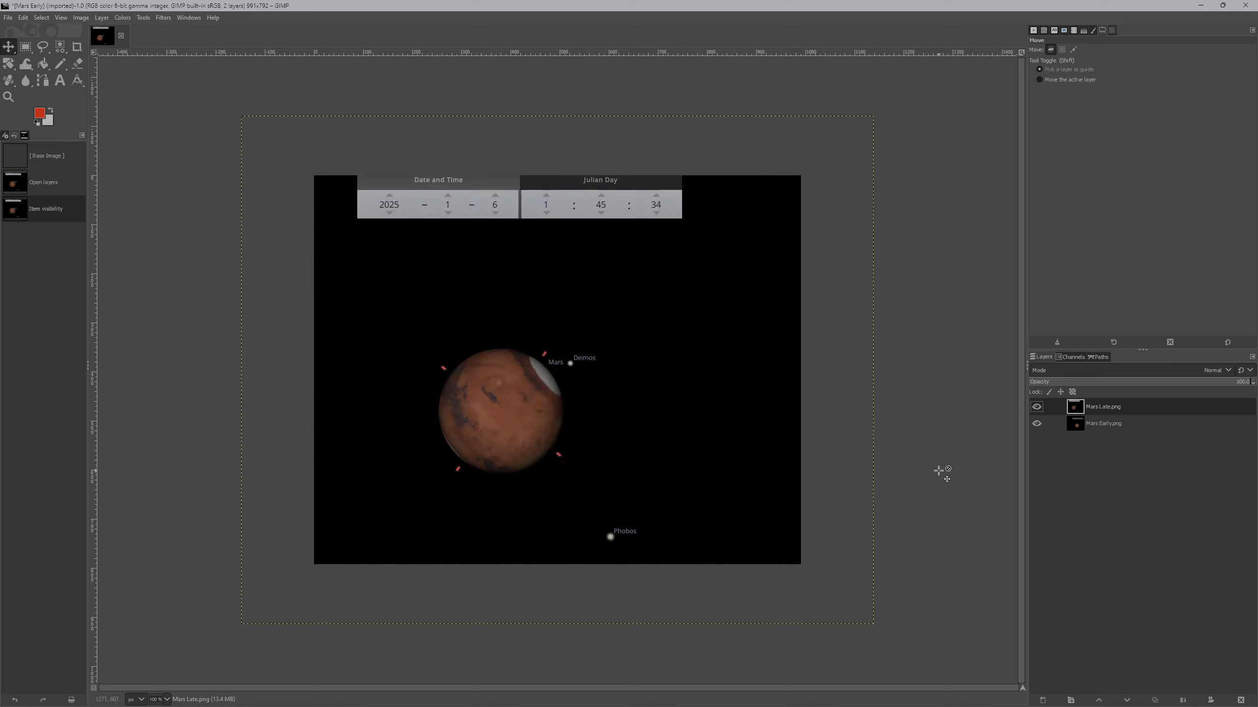
- Circle the white polar cap in red with the Pencil on the Mars Late.png layer and on the Mars Early.png layer
left_click(61, 64)
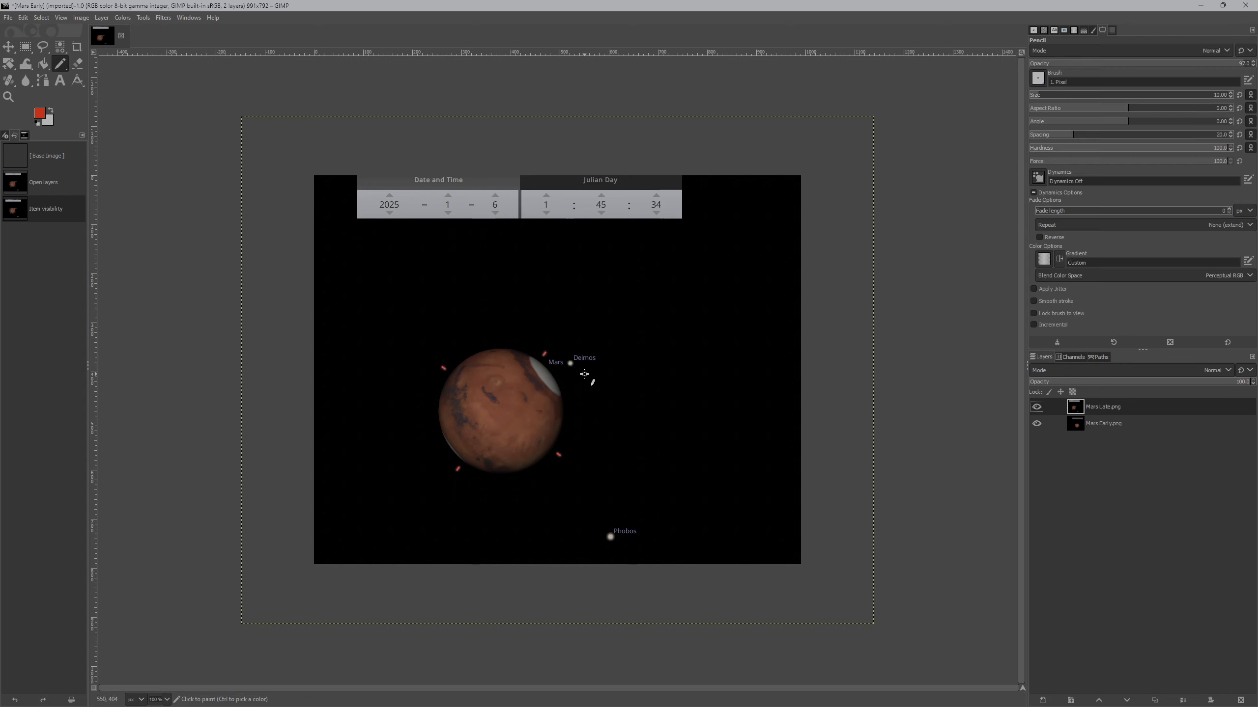
mouse_move(590, 375)
left_mouse_down()
mouse_move(530, 338)
mouse_move(515, 346)
mouse_move(517, 382)
mouse_move(565, 414)
mouse_move(584, 408)
mouse_move(585, 359)
left_mouse_up()
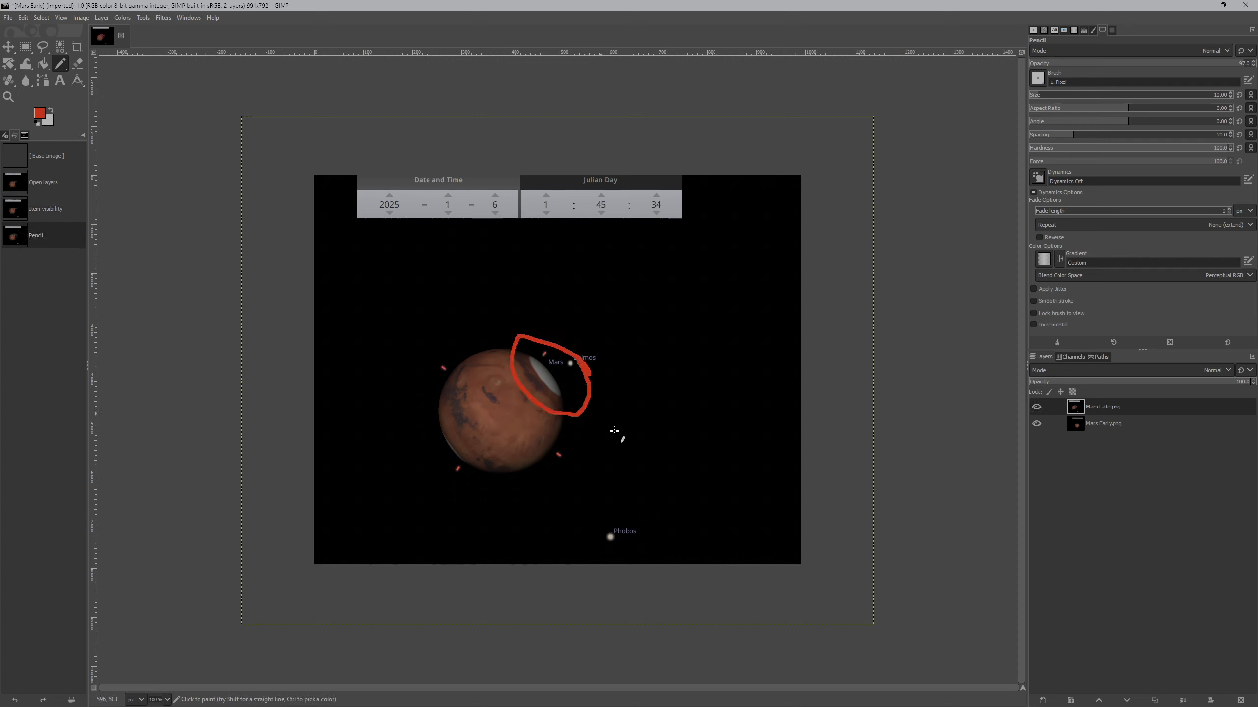
left_click(1036, 410)
left_click(1108, 425)
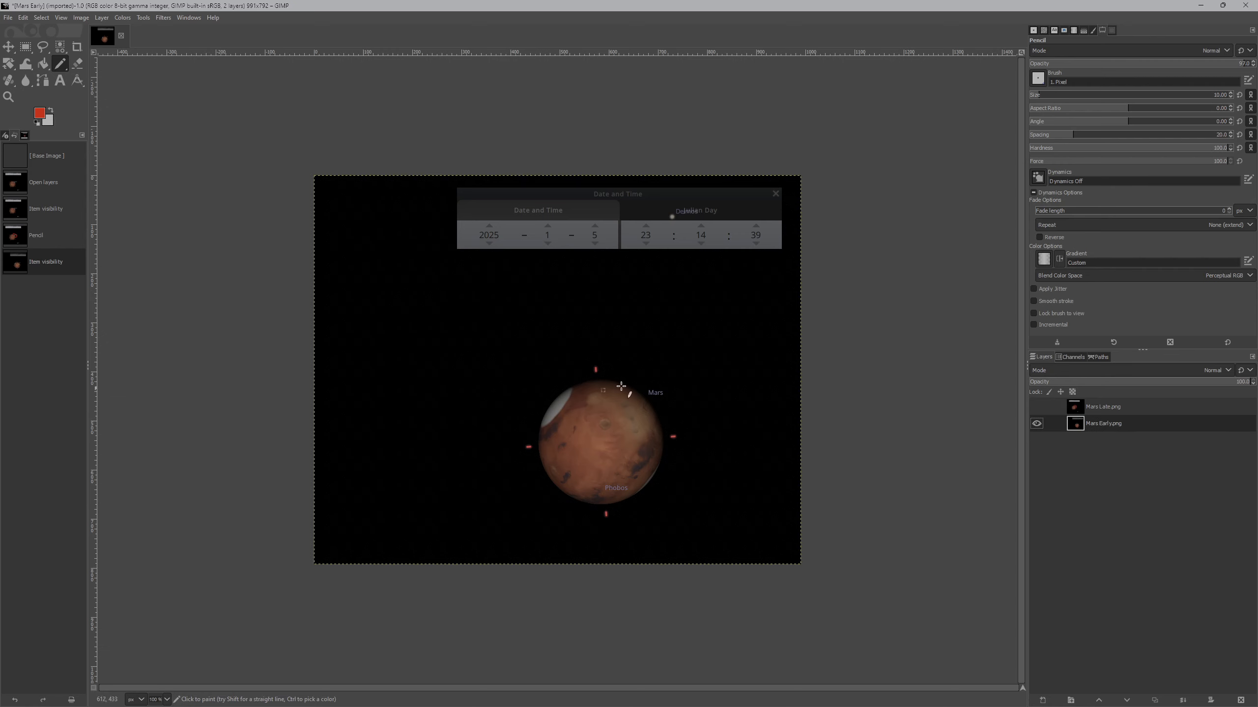
mouse_move(582, 378)
left_mouse_down()
mouse_move(550, 380)
mouse_move(525, 411)
mouse_move(540, 432)
mouse_move(580, 379)
left_mouse_up()
- Sketch and cross out a curved arrow from the polar cap along Mars's upper edge on Mars Early.png, and revert all pencil marks
left_click(1037, 407)
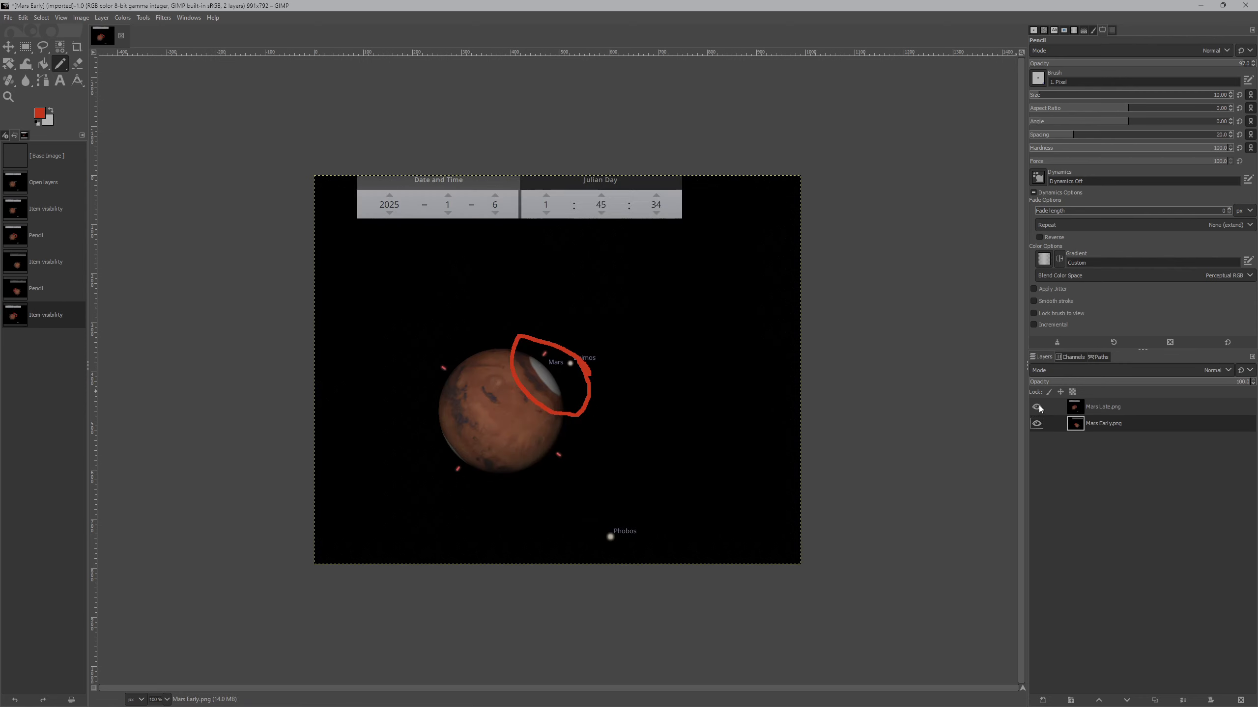
left_click(1036, 407)
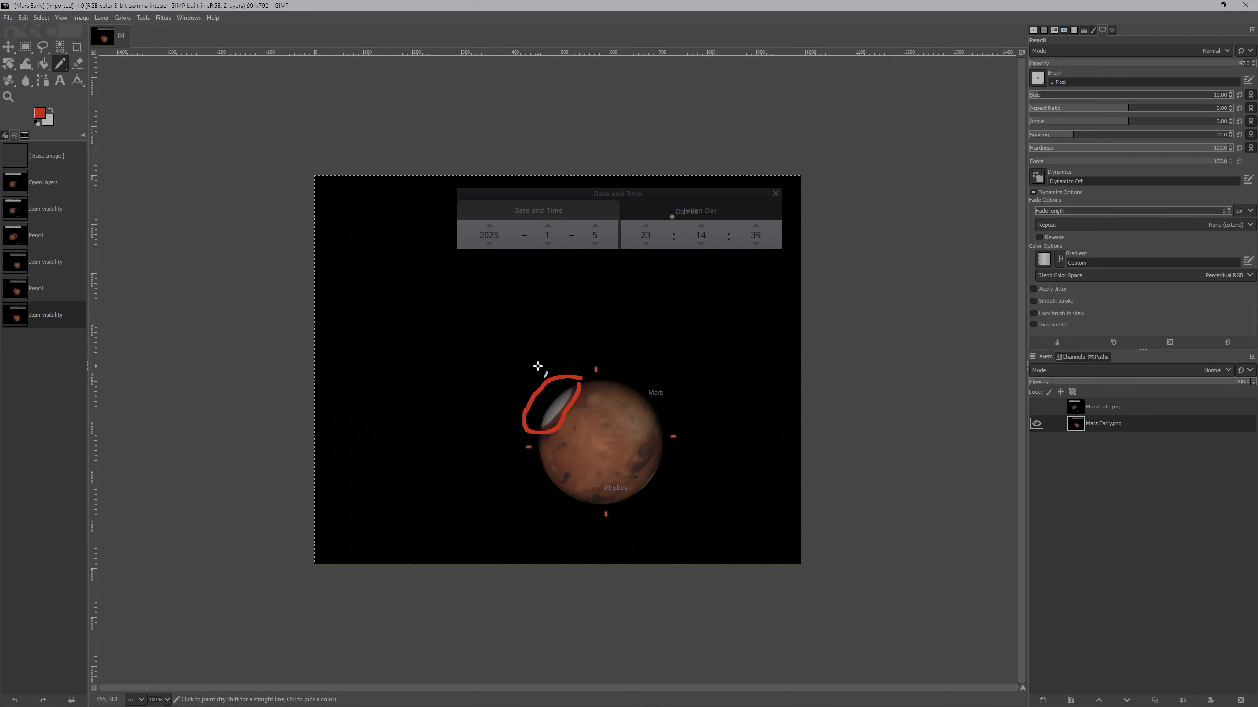
mouse_move(545, 403)
left_mouse_down()
mouse_move(577, 377)
mouse_move(613, 381)
mouse_move(627, 408)
left_mouse_up()
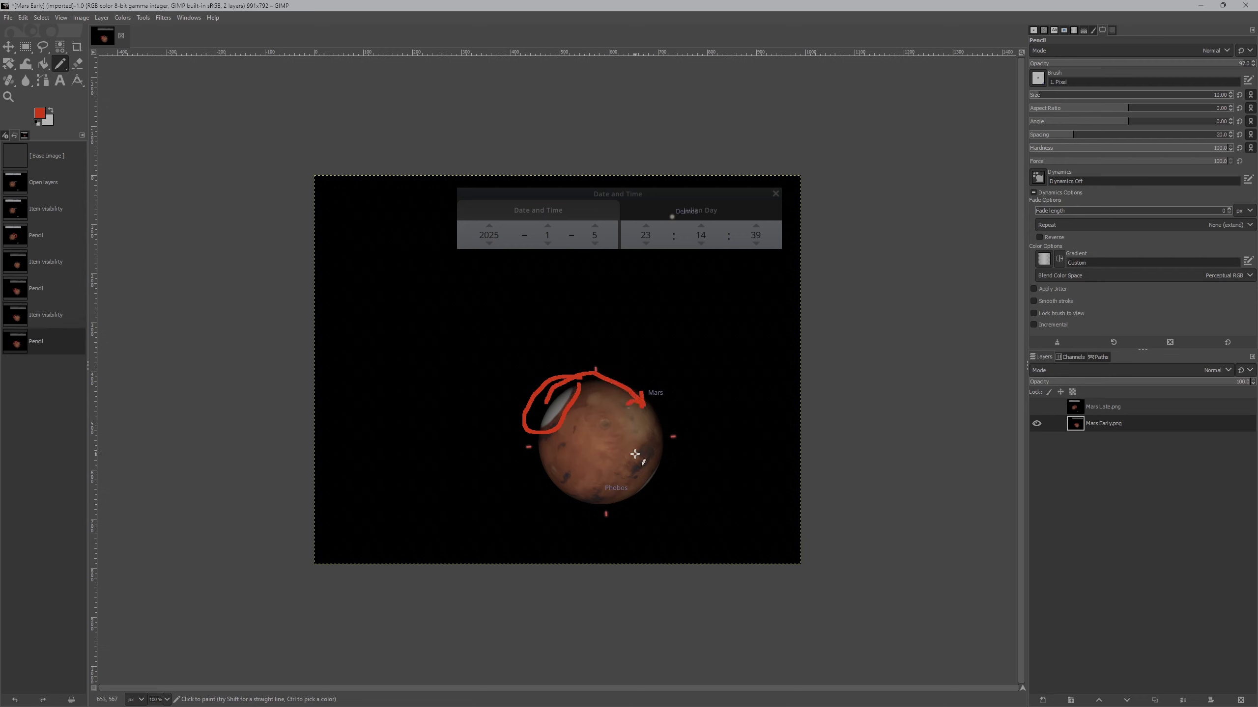
left_click_drag(564, 356, 620, 411)
left_click_drag(613, 355, 574, 389)
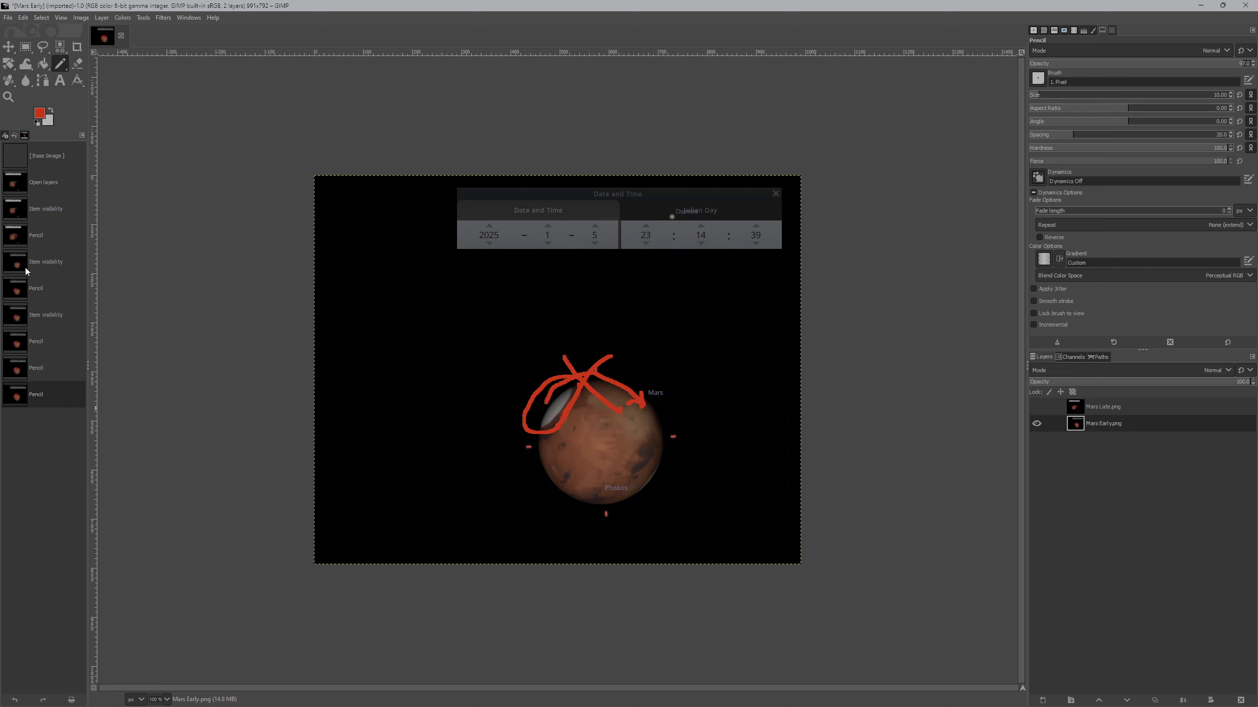
left_click(16, 213)
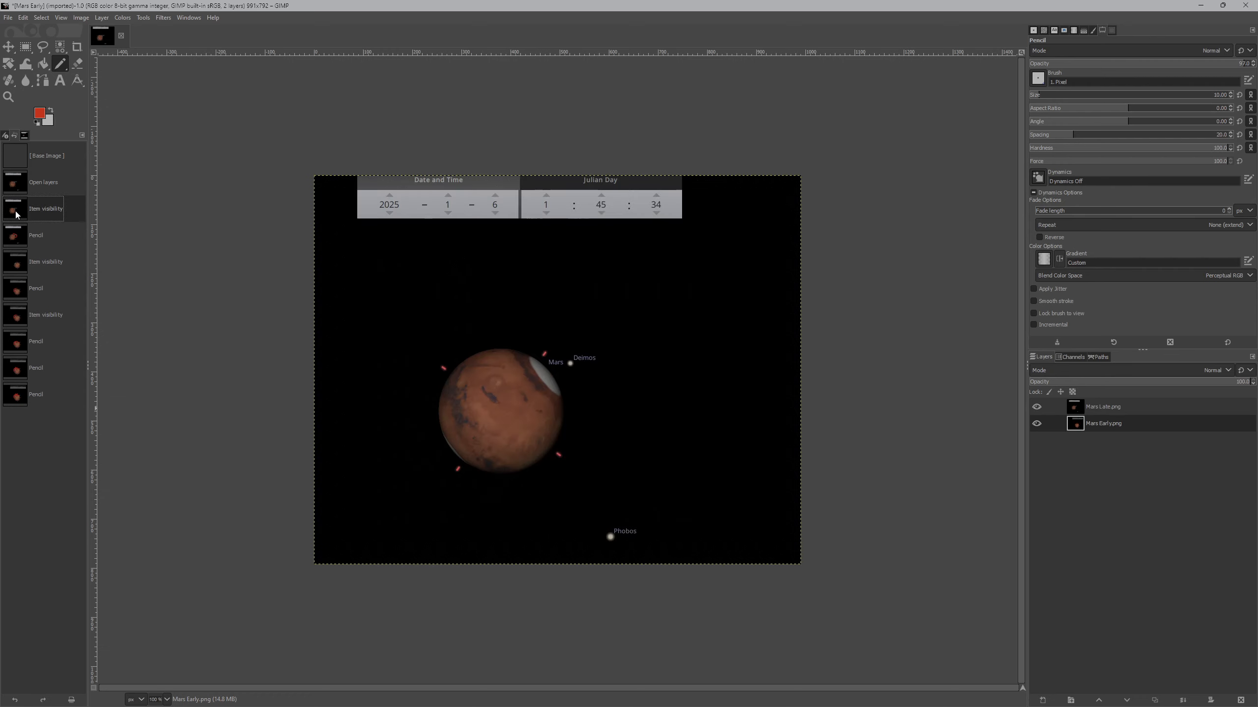
- Circle the same dark surface spot in red on Mars Early.png, with the other layer hidden, and on Mars Late.png
left_click(1035, 408)
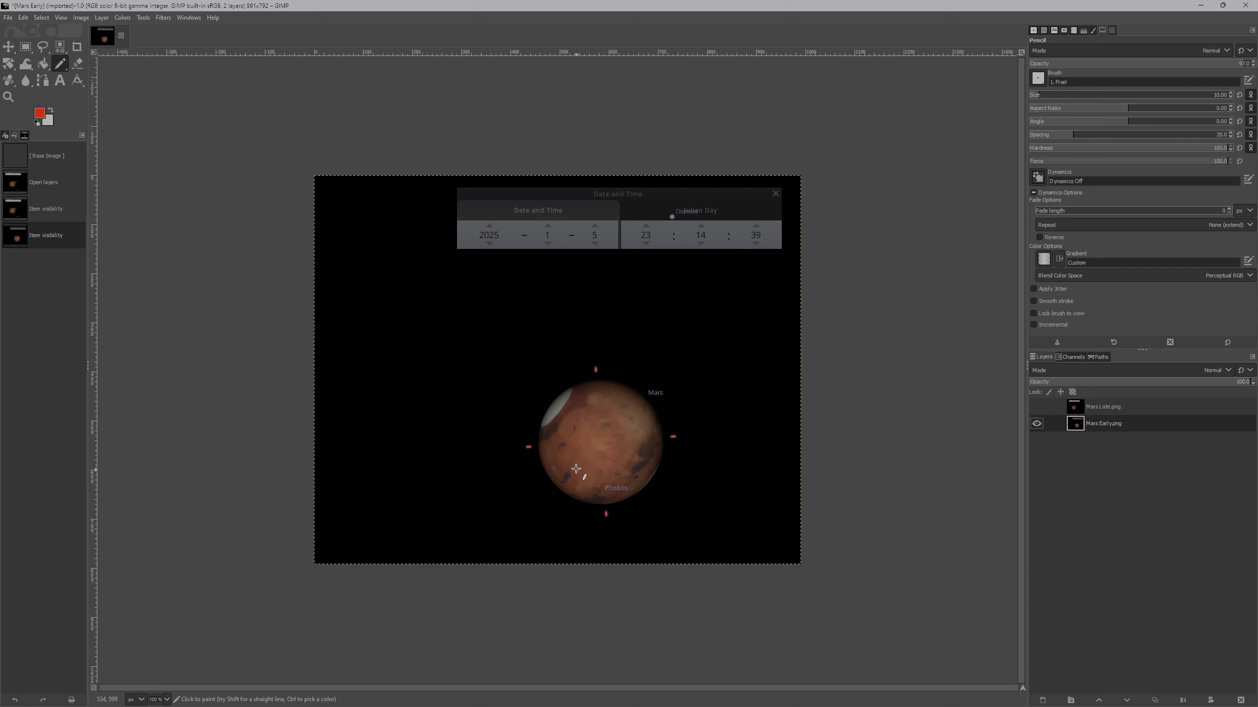
mouse_move(580, 466)
left_mouse_down()
mouse_move(551, 484)
mouse_move(572, 490)
mouse_move(579, 467)
left_mouse_up()
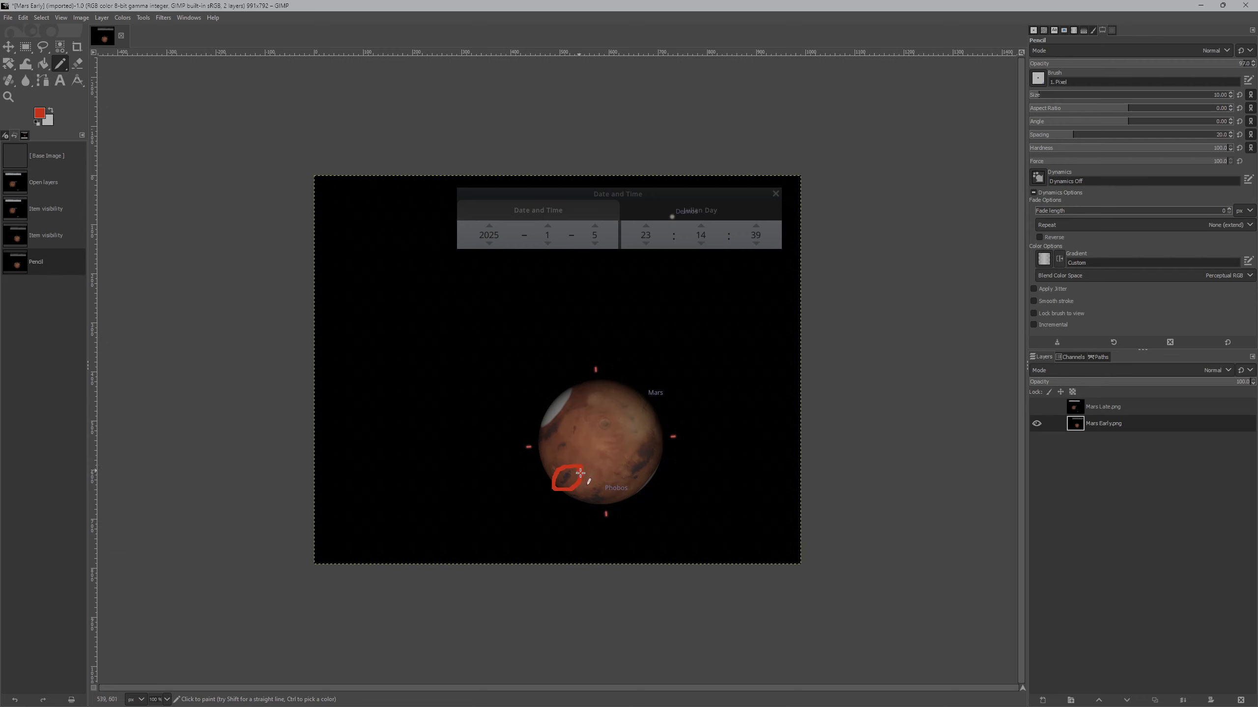
left_click(1088, 405)
left_click(1036, 406)
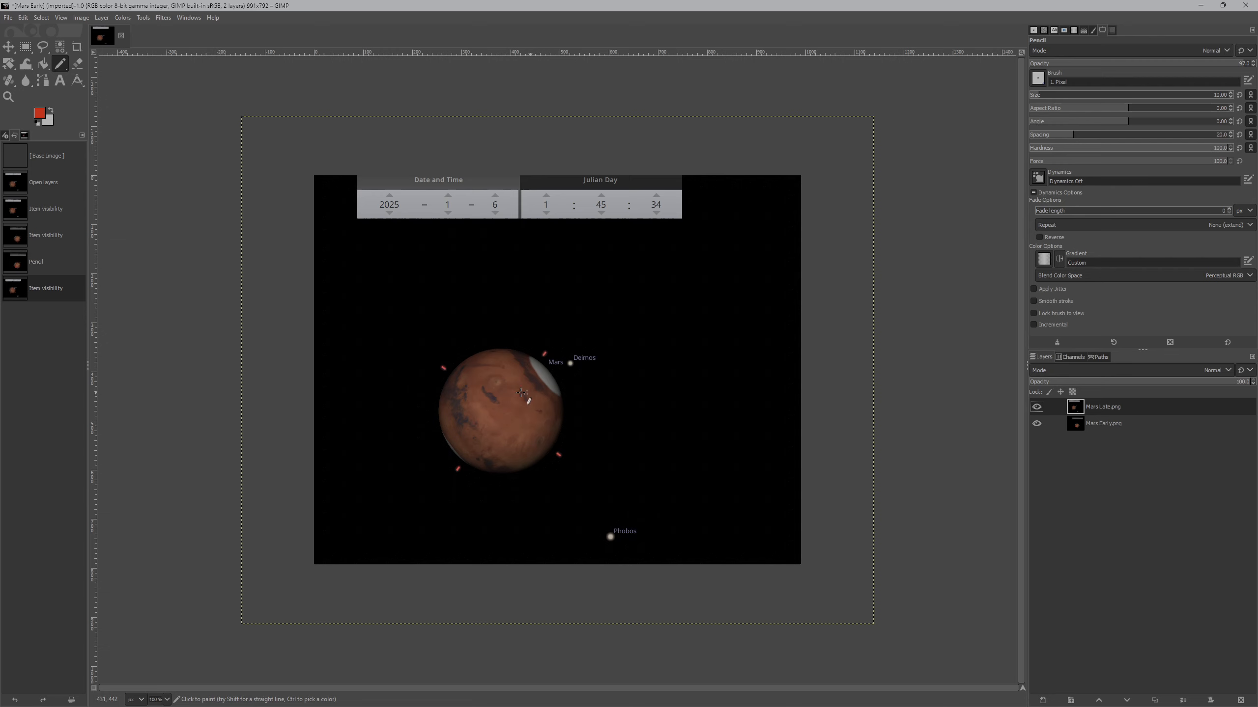
mouse_move(490, 385)
left_mouse_down()
mouse_move(476, 392)
mouse_move(499, 412)
mouse_move(498, 389)
left_mouse_up()
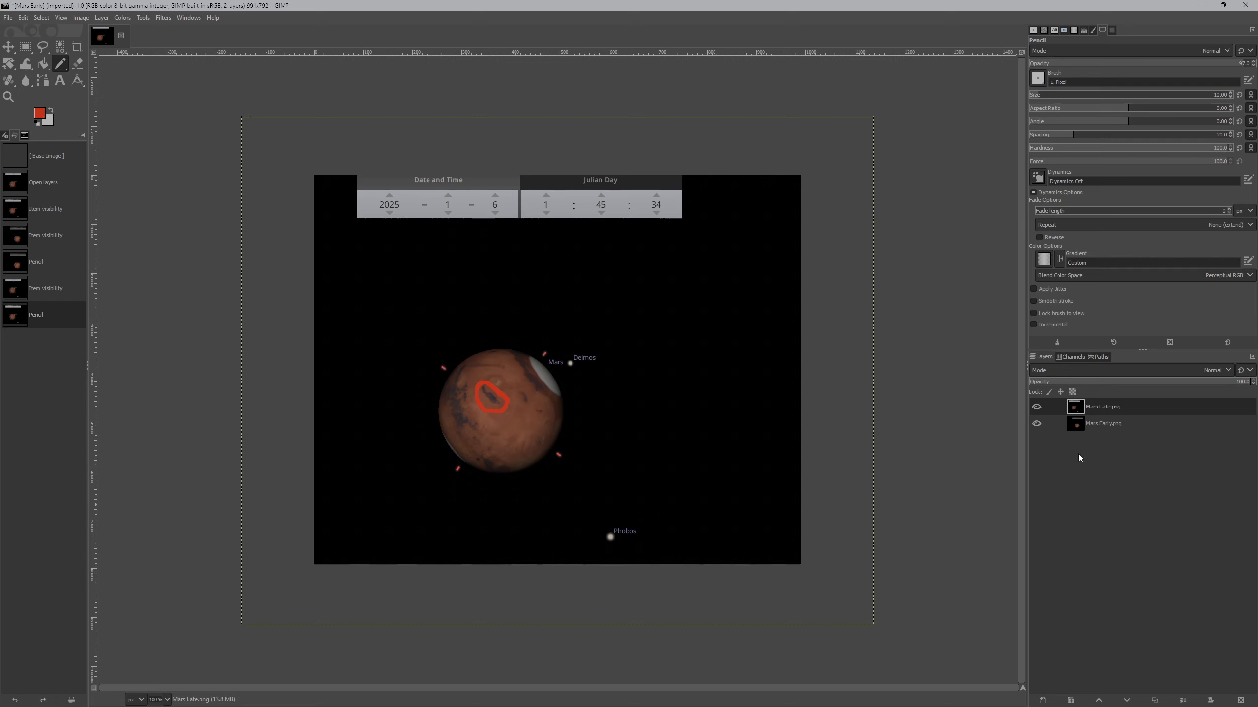
- Undo the red circles around the dark surface spot on both layers
key("ctrl+z")
key("ctrl+z")
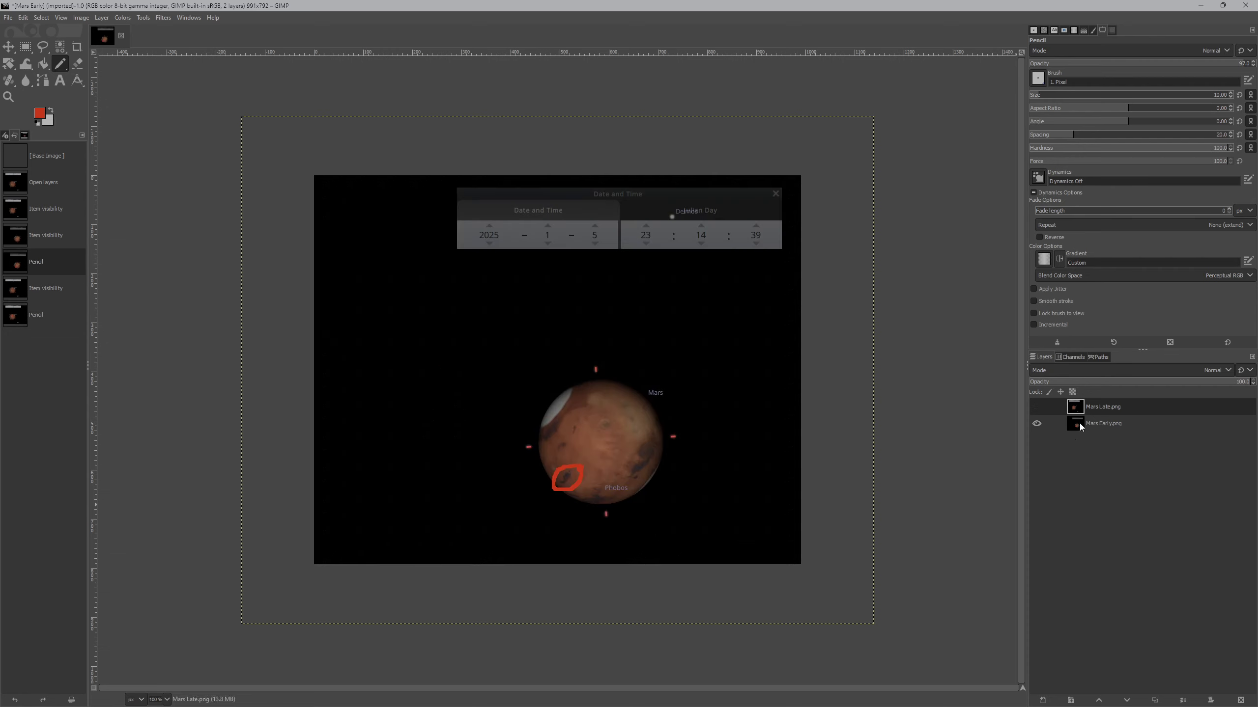
key("ctrl+z")
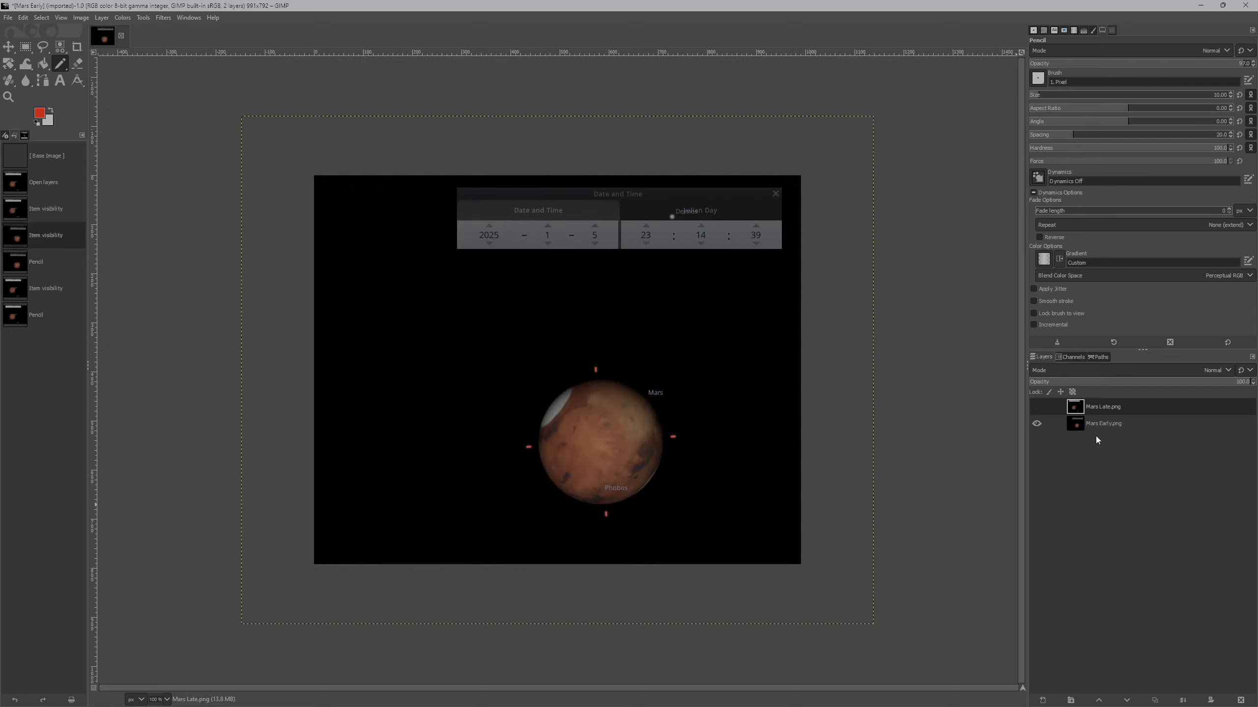
- Show Mars Late.png and sketch a diagonal arrow across its Mars disc, plus short marks at the two poles
left_click(1034, 407)
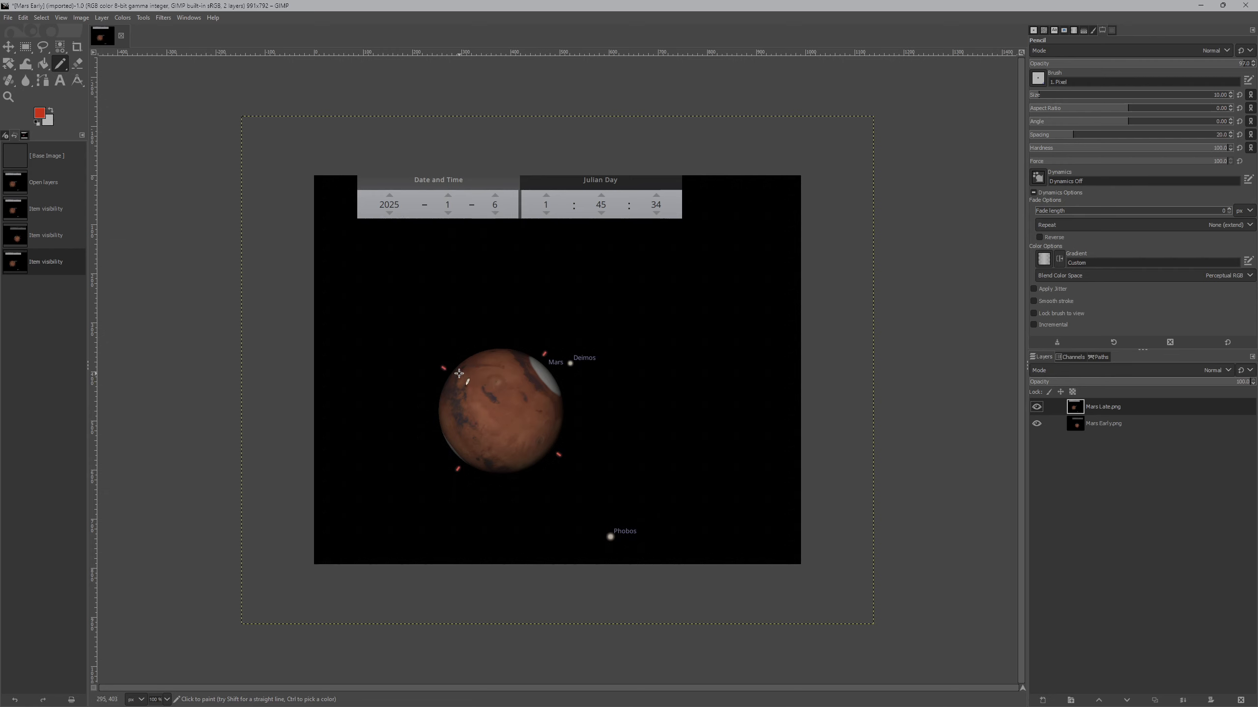
mouse_move(459, 372)
left_mouse_down()
mouse_move(525, 456)
mouse_move(481, 427)
left_mouse_up()
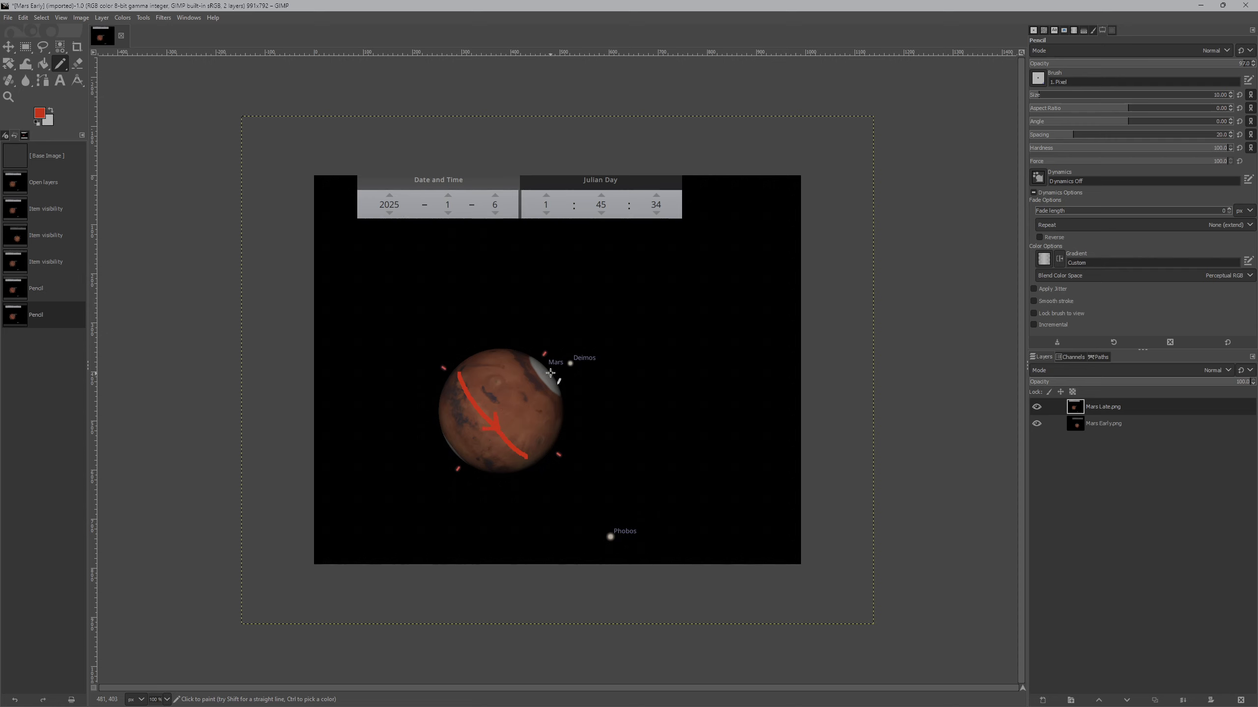
left_click_drag(550, 373, 543, 379)
left_click_drag(448, 455, 454, 447)
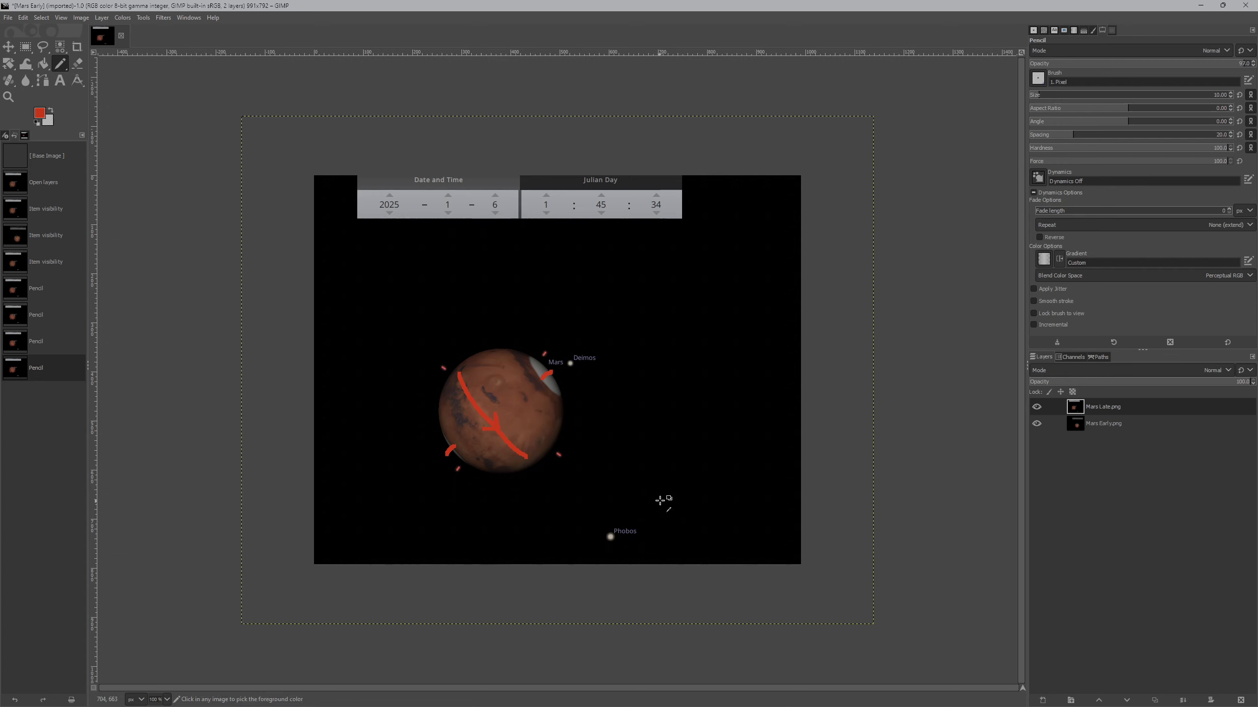
- Undo the arrow and pole marks drawn on the Mars Late.png layer
key("ctrl+z")
key("ctrl+z")
key("ctrl+z")
key("ctrl+z")
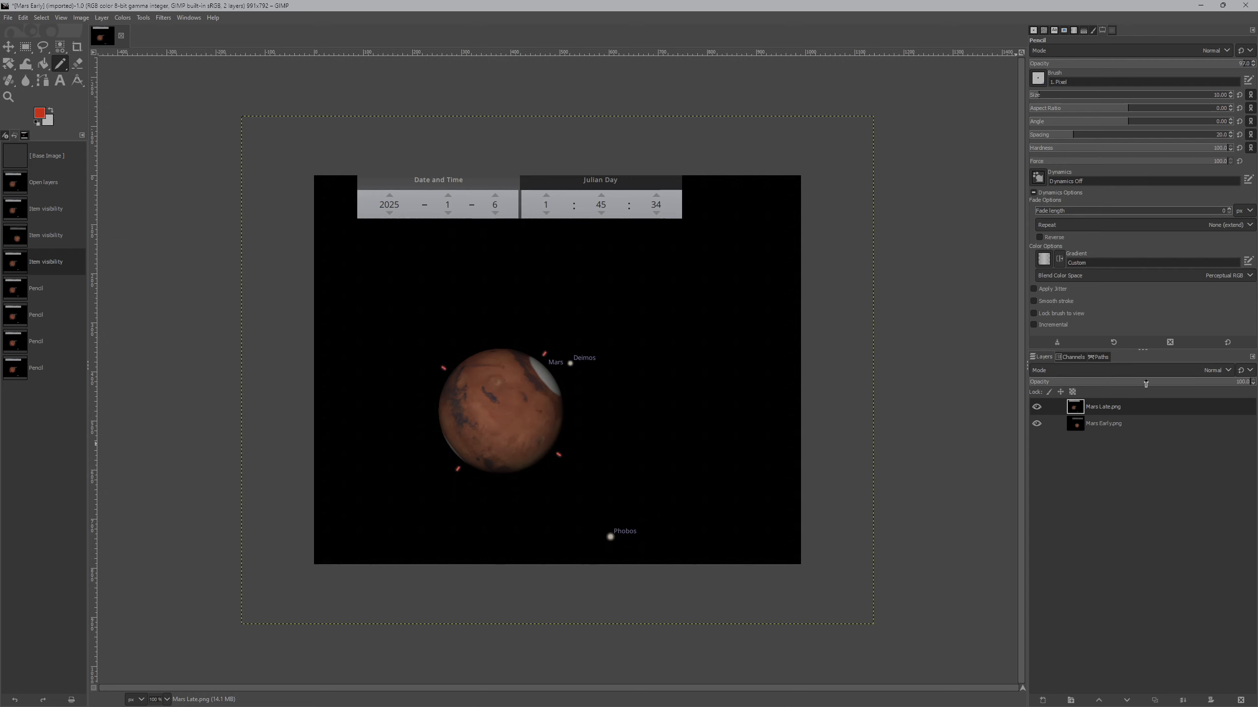
- Try reducing the opacity of Mars Late.png to 50 and that of Mars Early.png, undoing both changes and leaving both layers shown
double_click(1109, 407)
left_click(1191, 407)
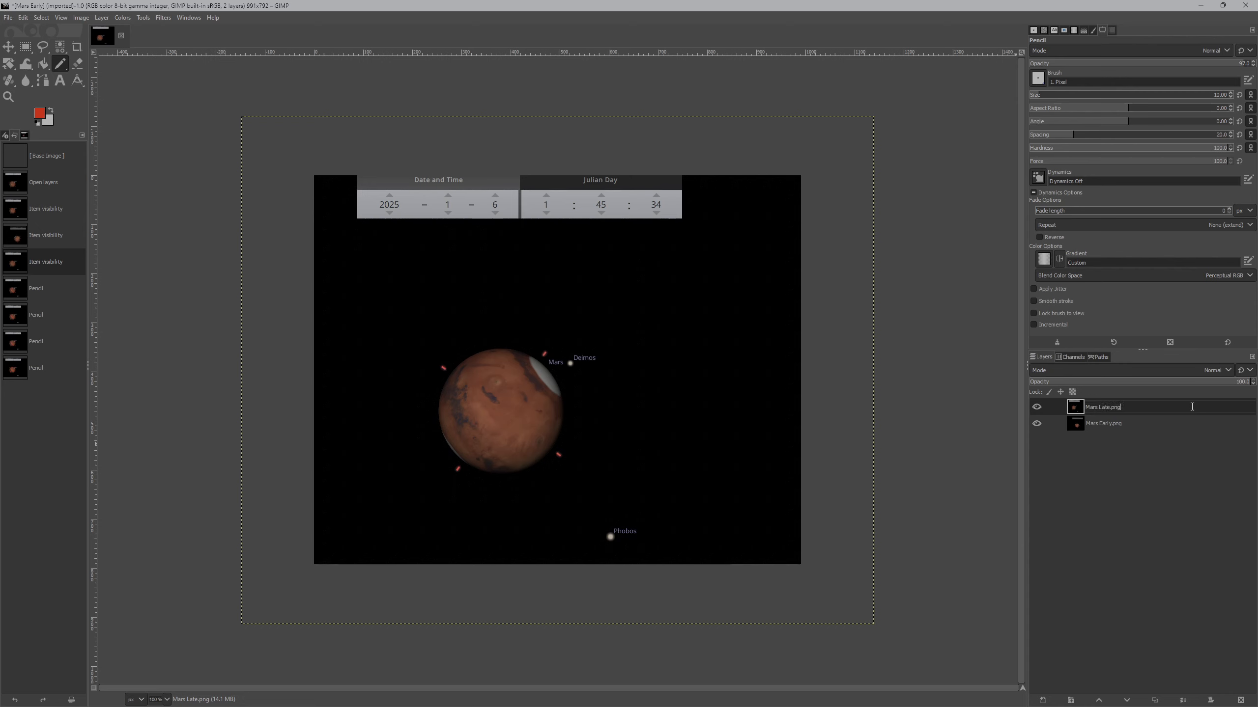
left_click(1139, 381)
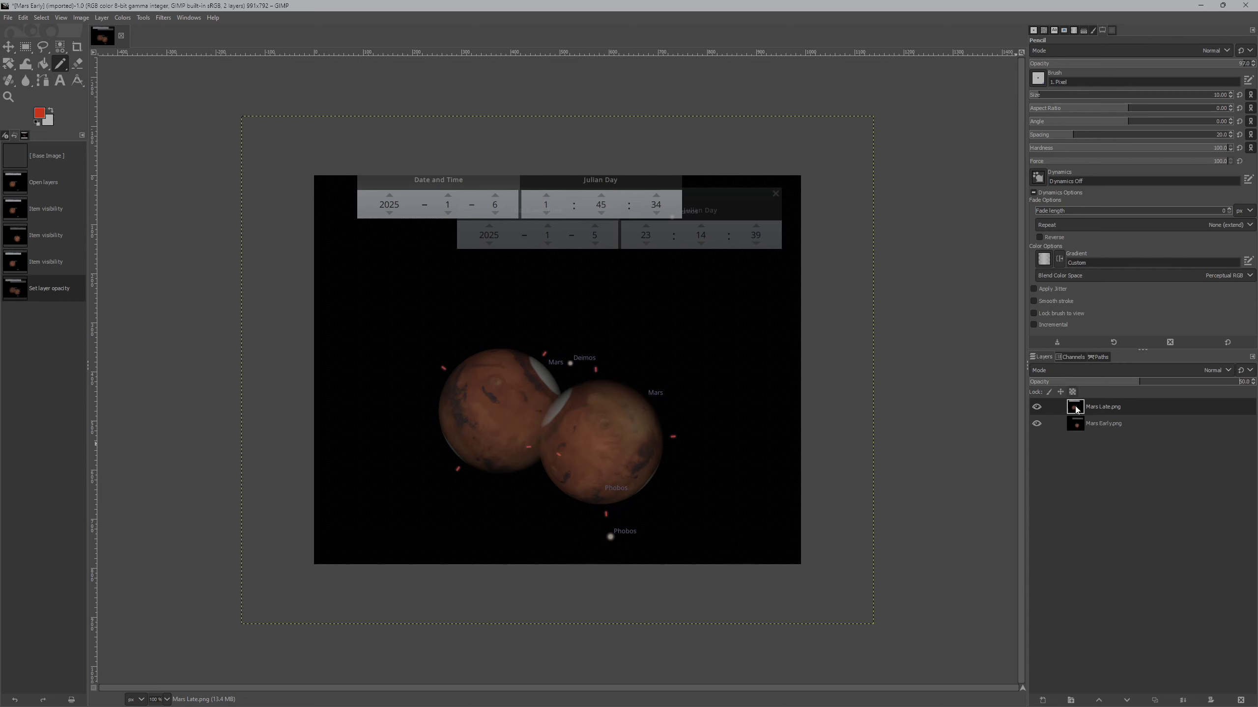
key("ctrl+z")
key("ctrl+z")
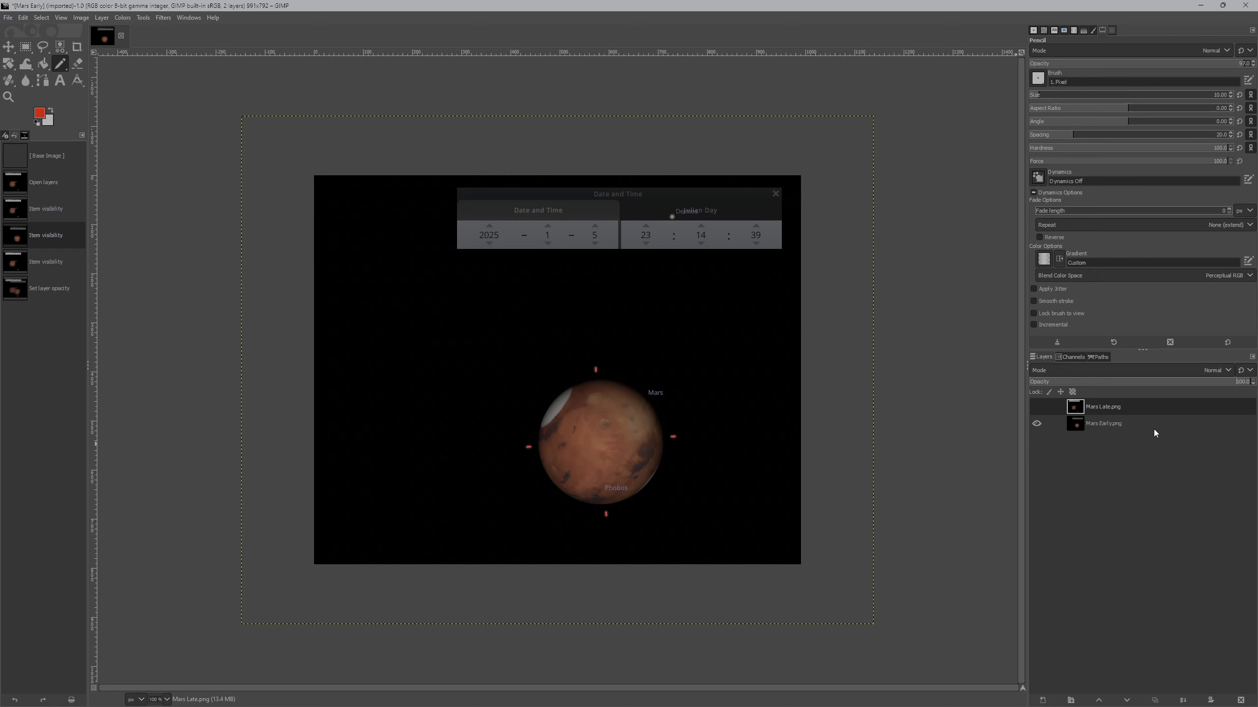
left_click(1153, 428)
left_click(1035, 407)
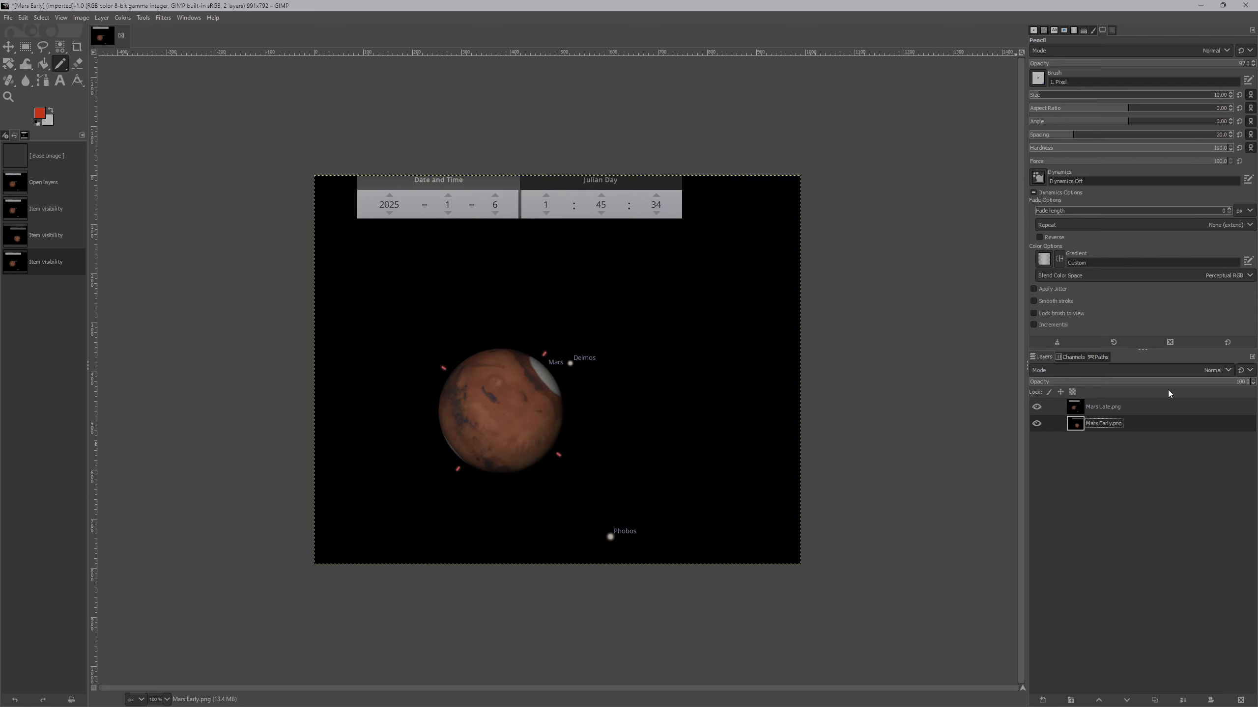
left_click_drag(1180, 387, 1154, 383)
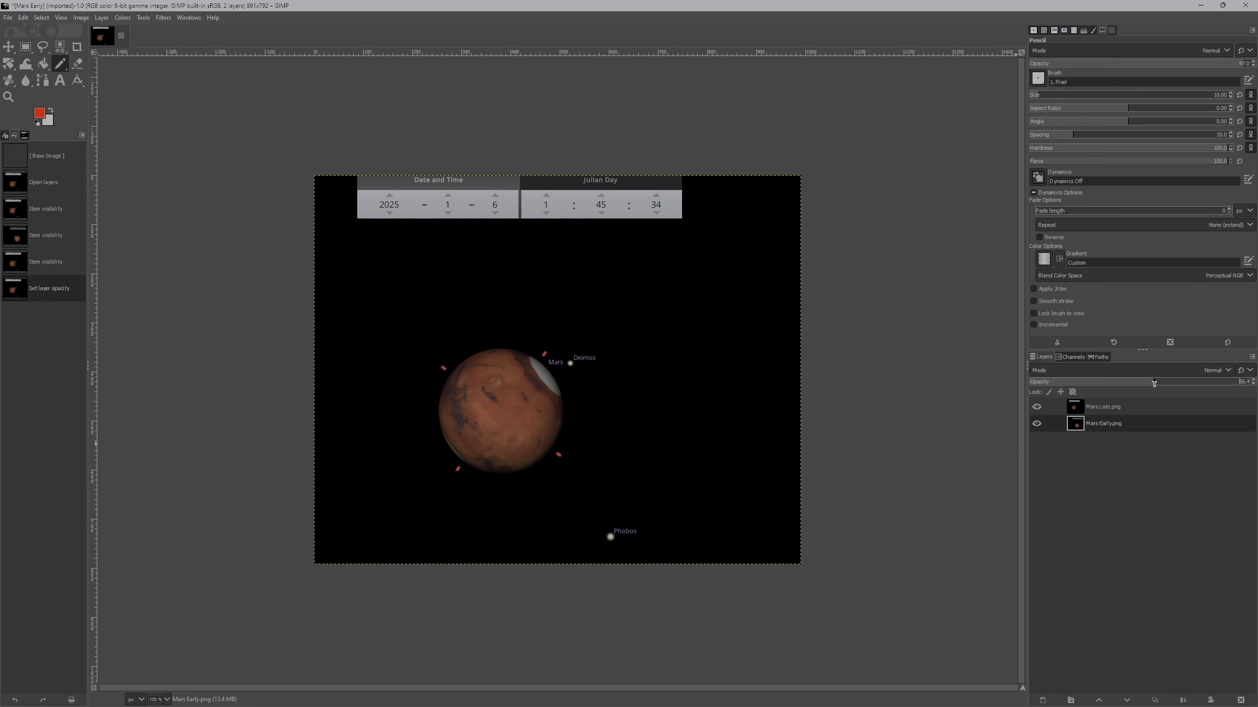
key("ctrl+z")
- Lower the opacity of Mars Late.png to about 50 and move the layer until its Mars disc covers the one in Mars Early.png
left_click(1152, 407)
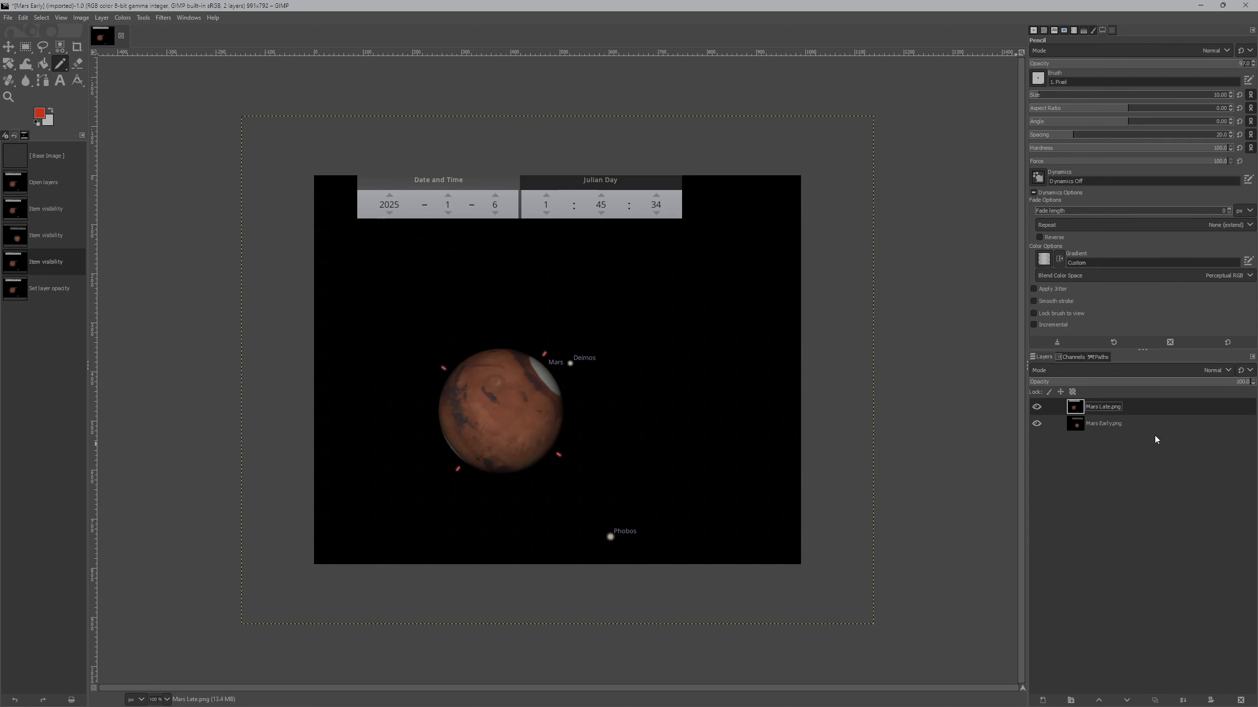
left_click(1154, 385)
left_click_drag(1152, 387, 1142, 387)
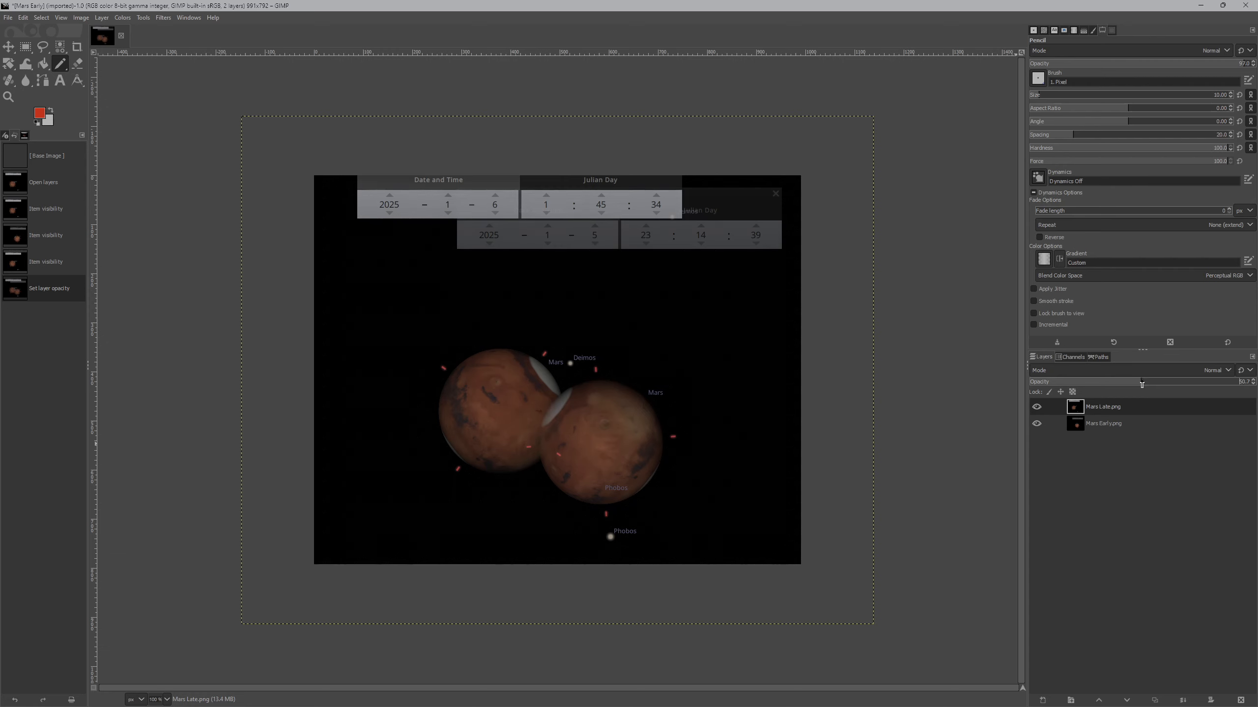
left_click(7, 47)
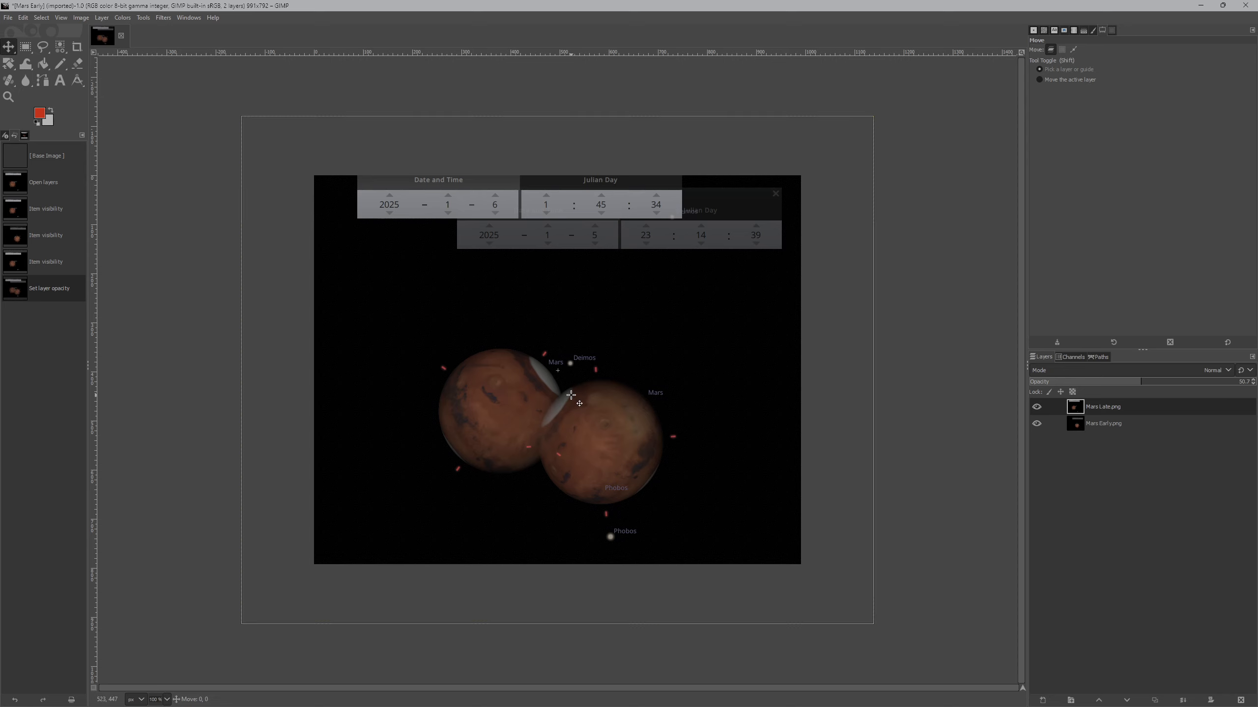
left_click_drag(573, 395, 636, 434)
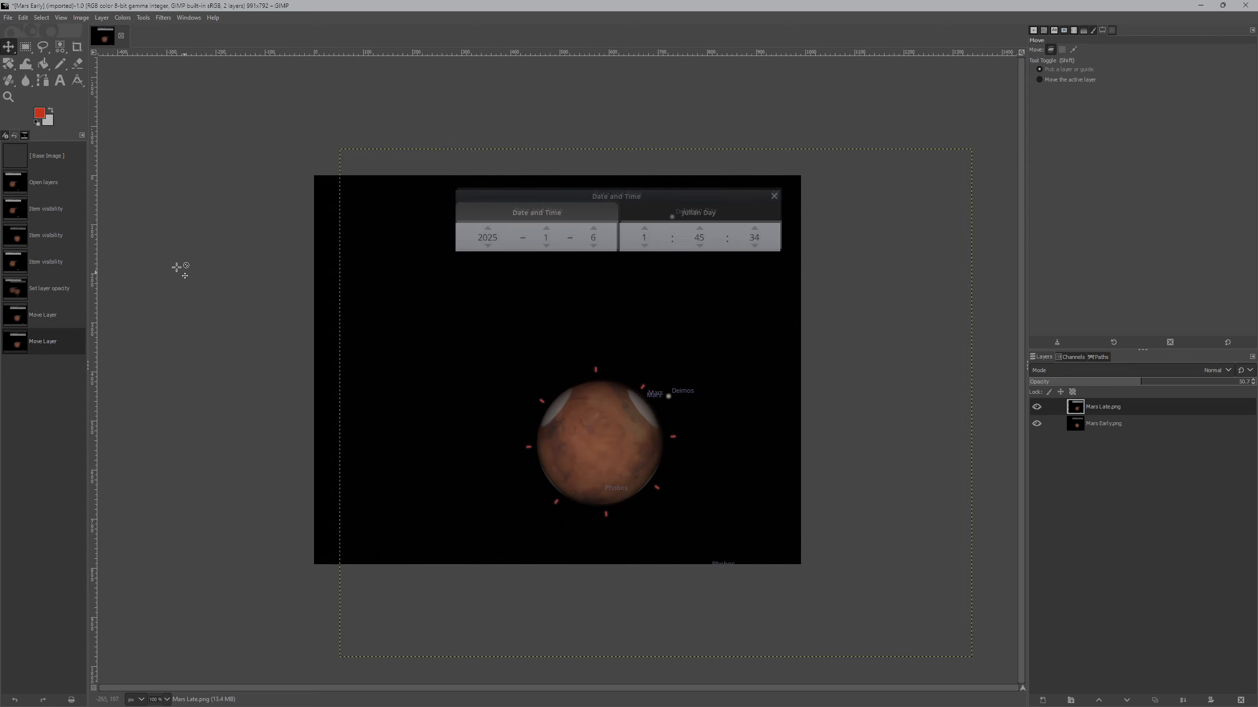
- Rotate the Mars Late.png layer by -102.27 degrees around the centre of its Mars disc
right_click(11, 67)
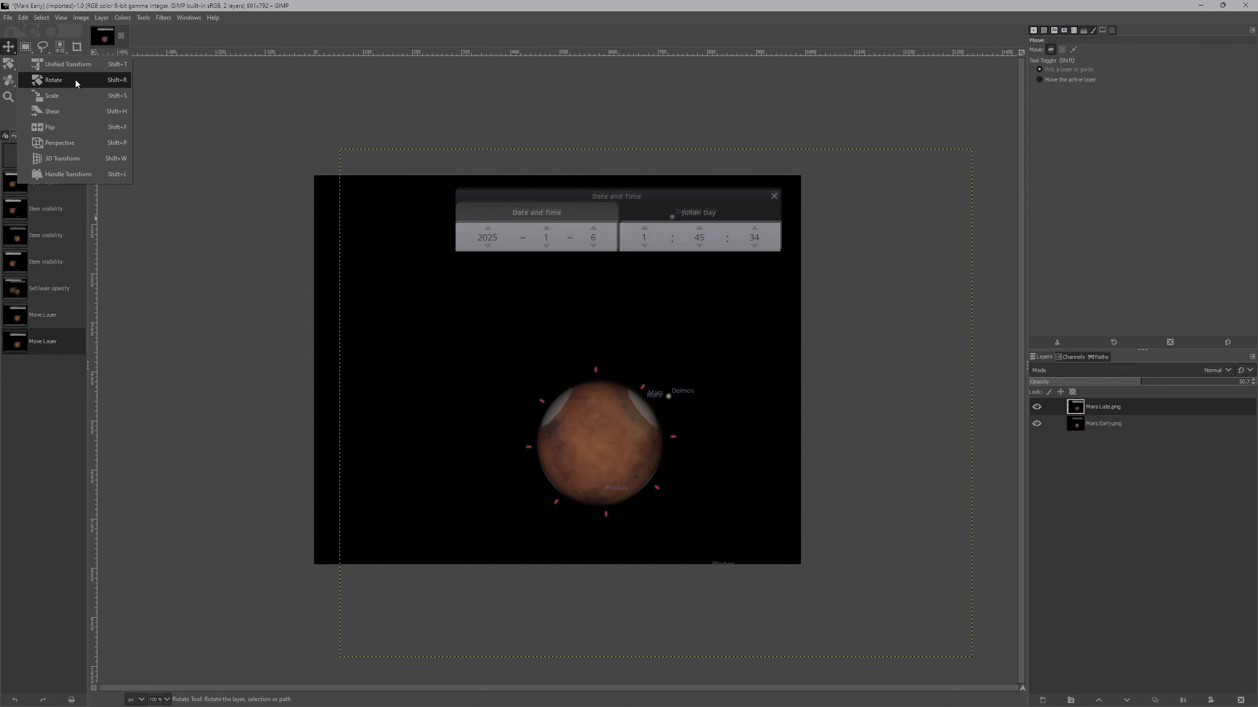
left_click(62, 64)
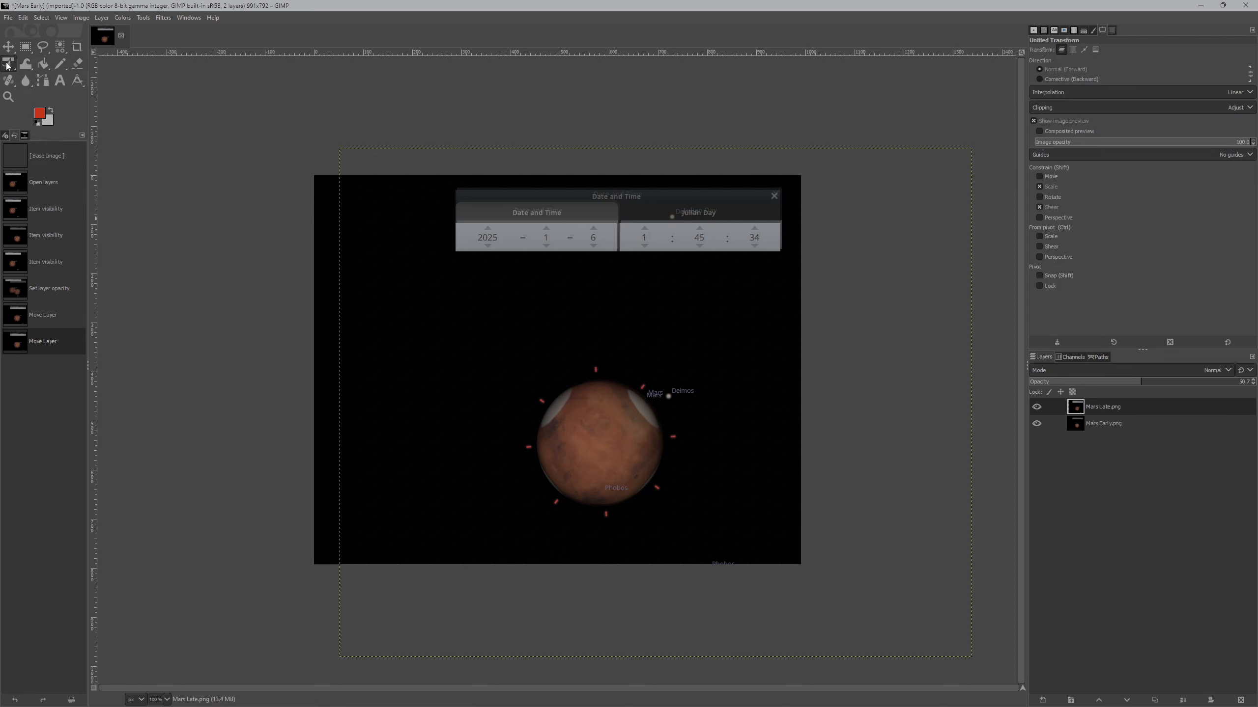
right_click(7, 66)
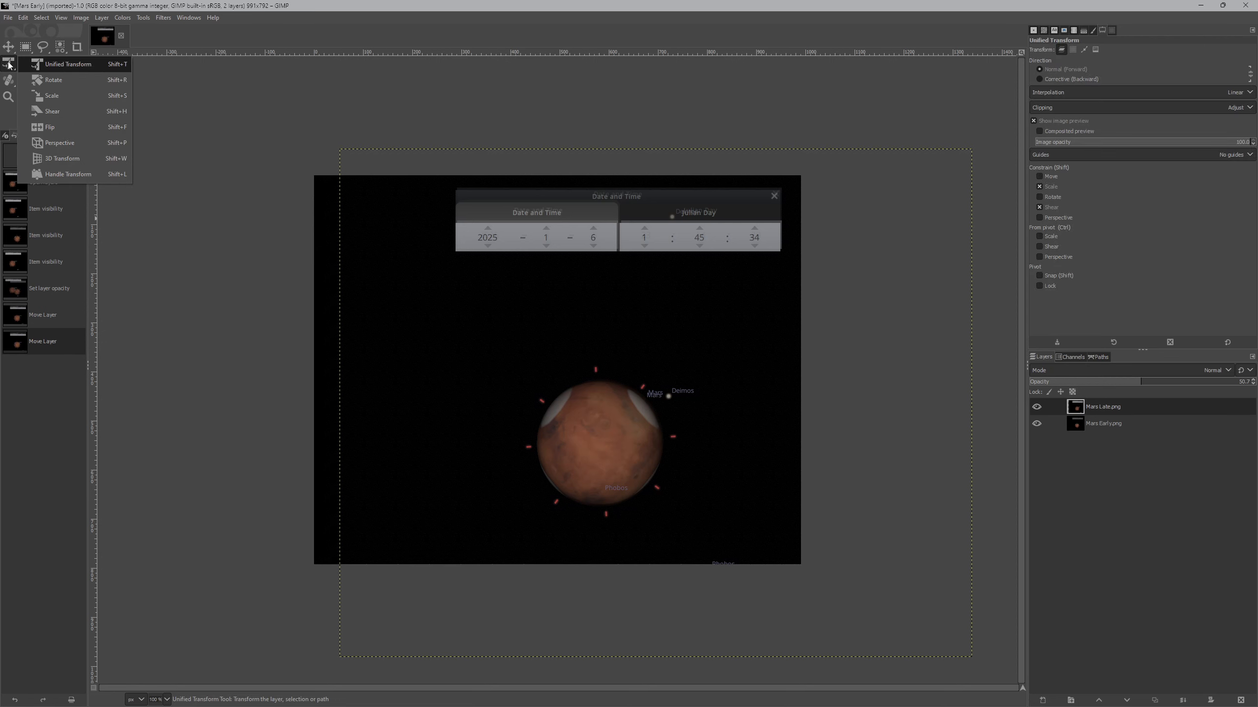
left_click(70, 82)
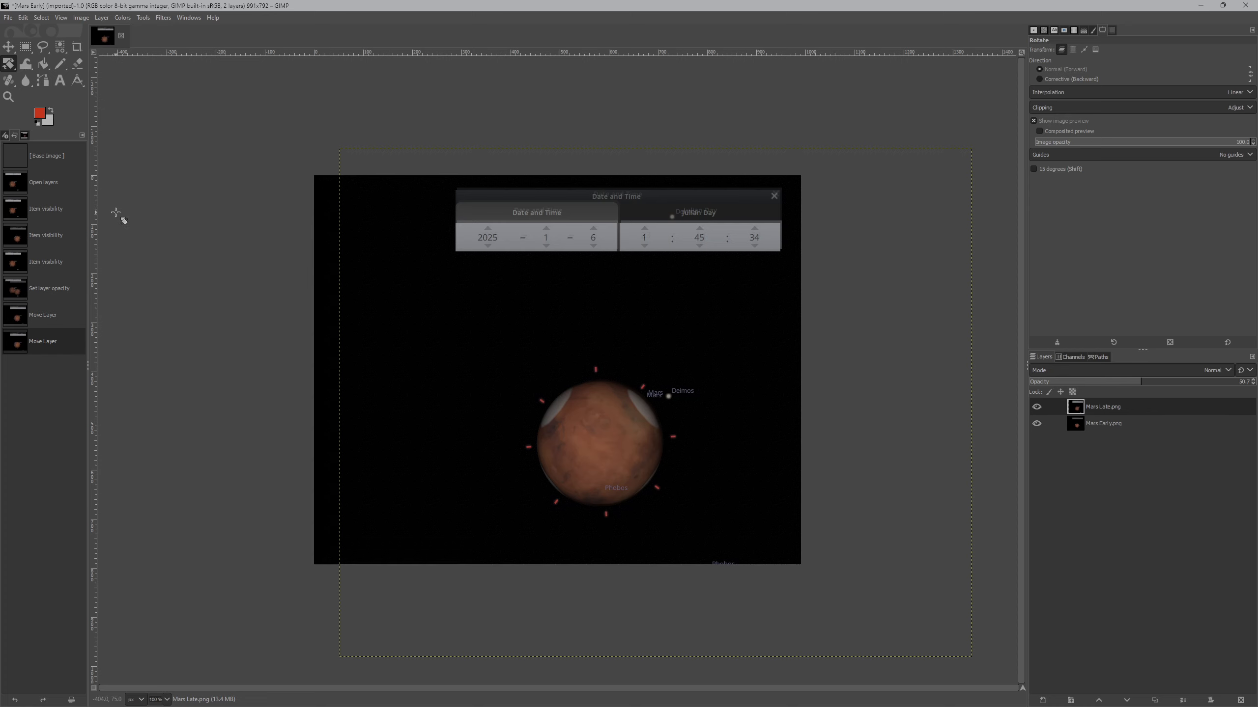
left_click(627, 447)
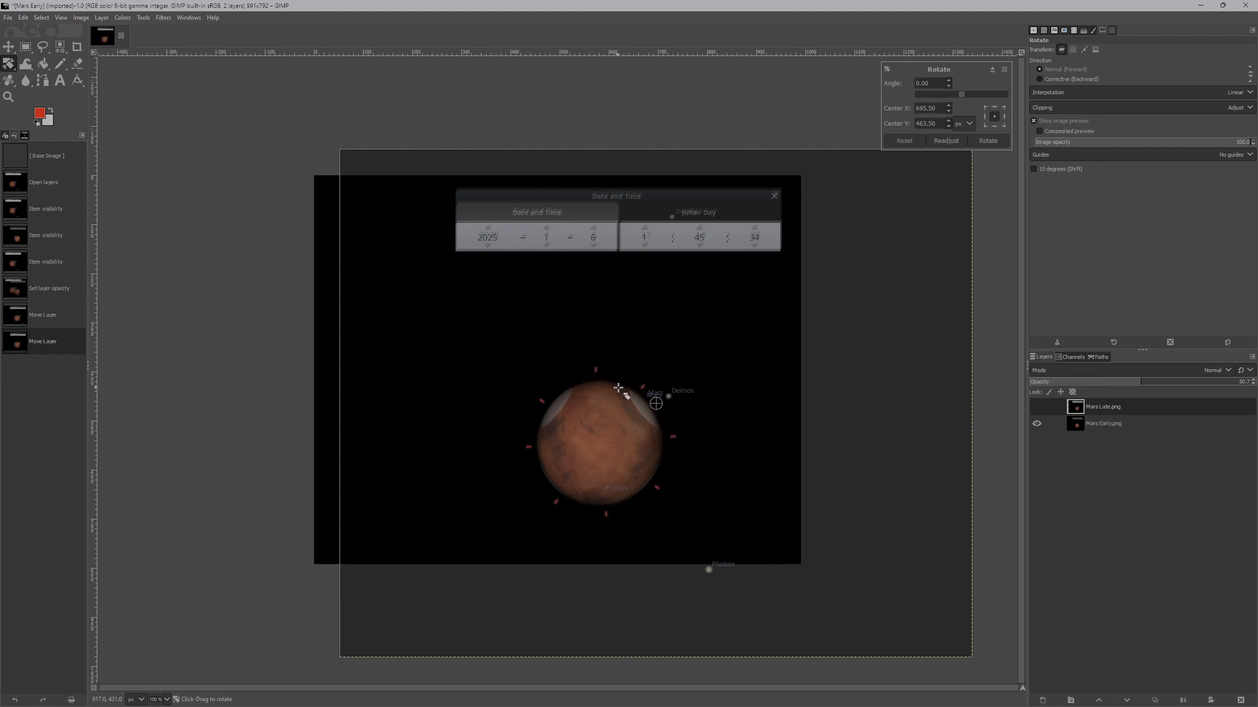
left_click_drag(656, 403, 597, 452)
left_click_drag(960, 93, 938, 99)
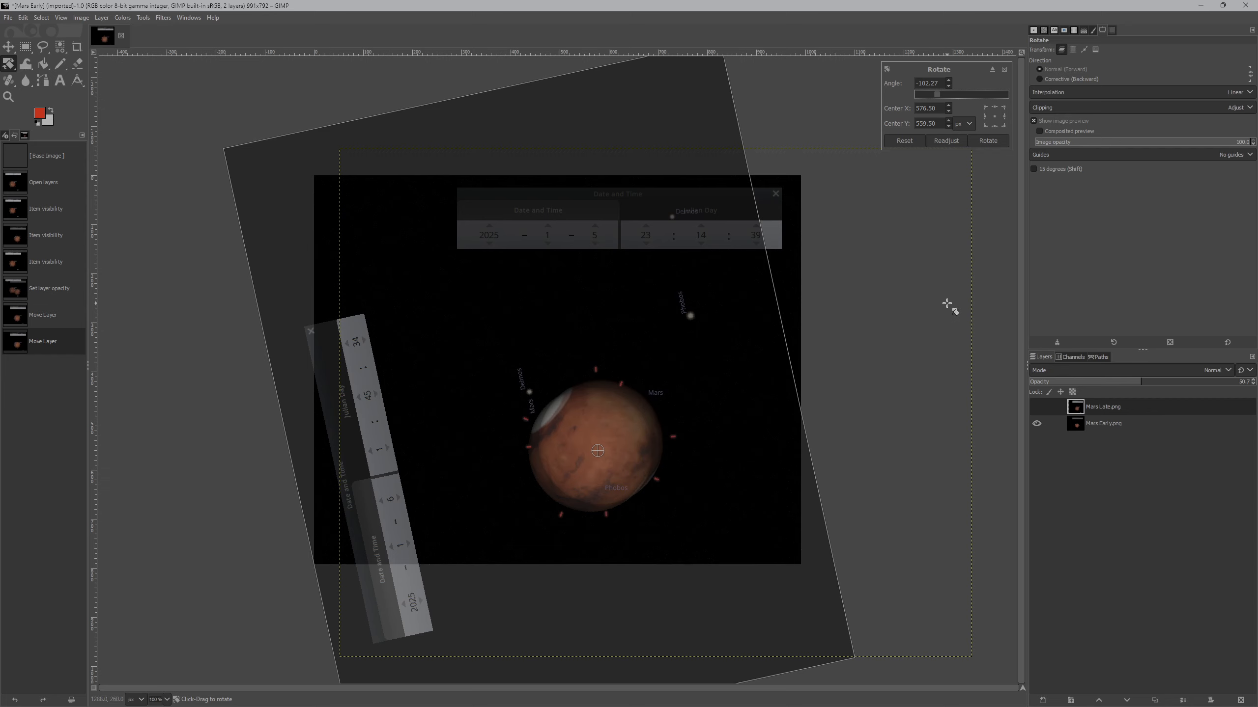
left_click(991, 143)
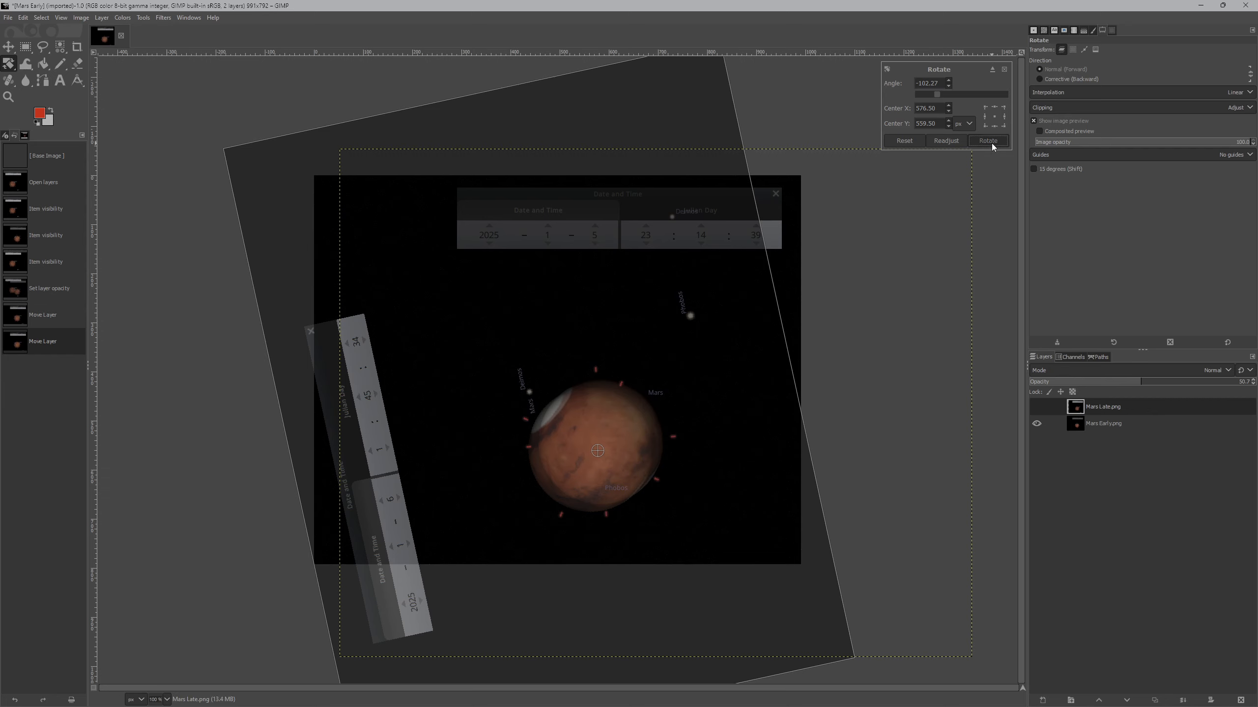
- Move the rotated Mars Late.png layer so its Mars disc covers the one in Mars Early.png, and restore its opacity to 100
key("m")
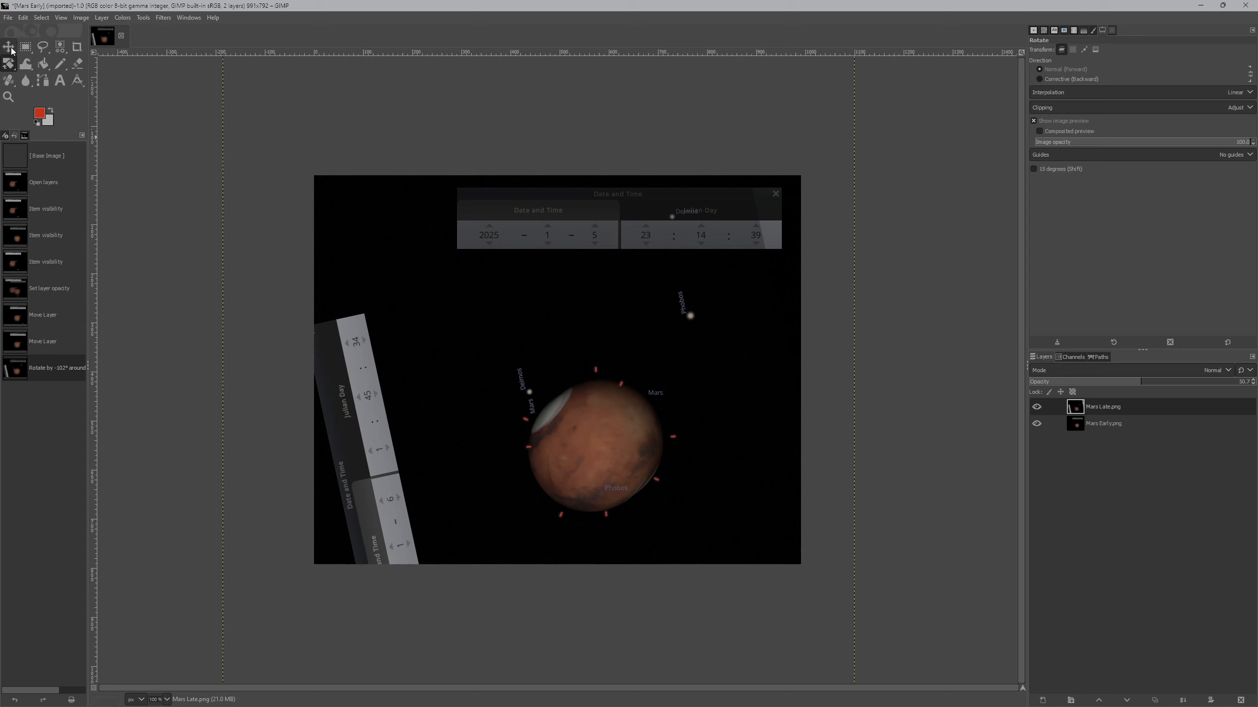
left_click_drag(608, 446, 615, 441)
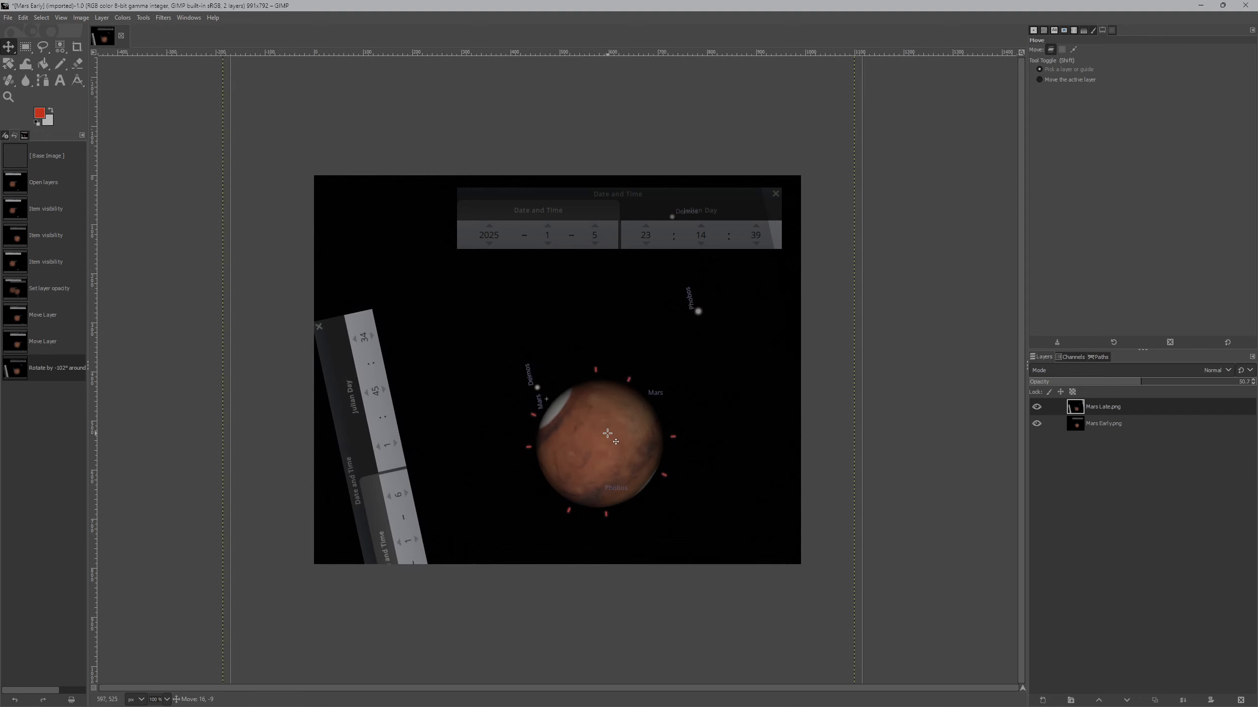
left_click_drag(616, 441, 617, 440)
left_click_drag(1142, 383, 1256, 383)
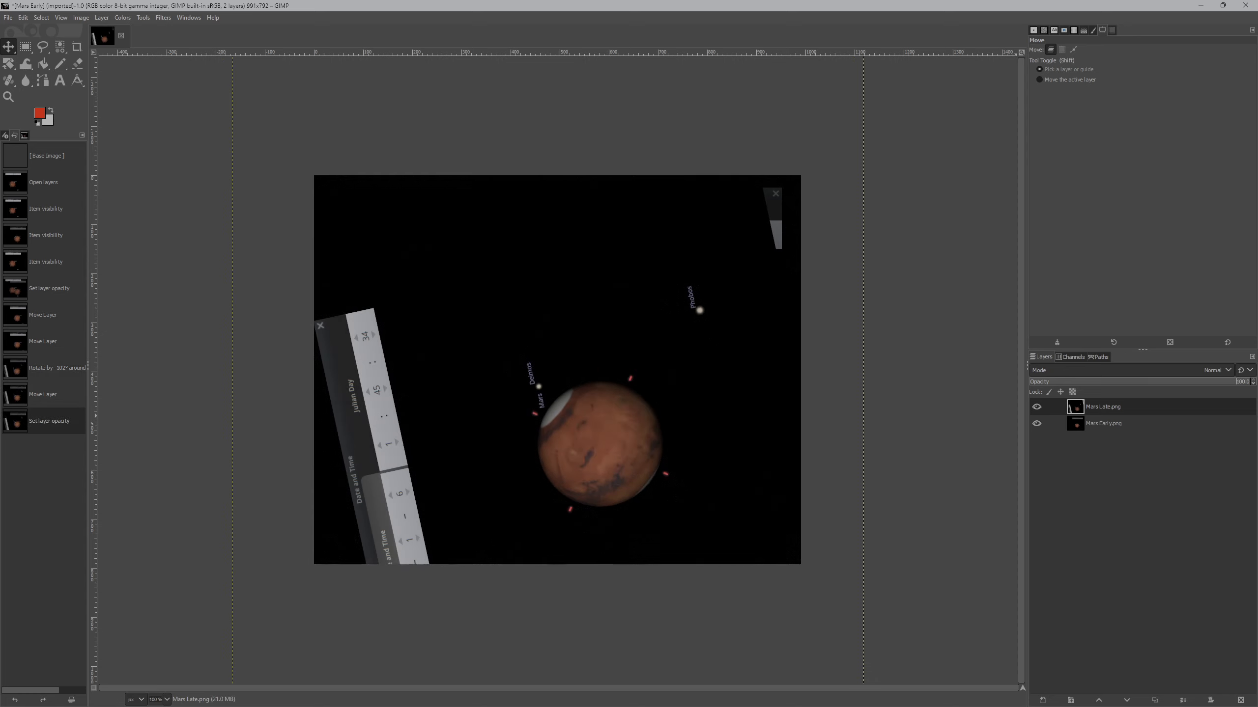
left_click(1140, 484)
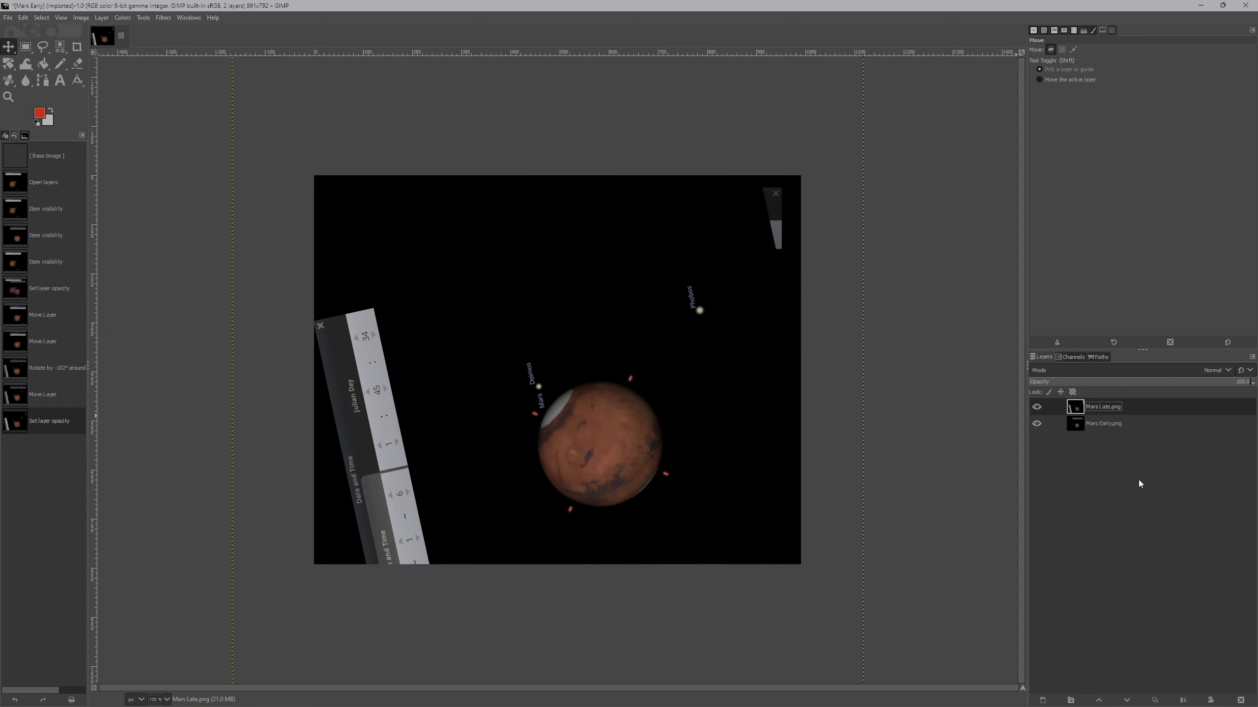
- Toggle the visibility of Mars Late.png repeatedly to compare the surface features with those in Mars Early.png
left_click(1034, 407)
left_click(1034, 407)
left_click(1033, 407)
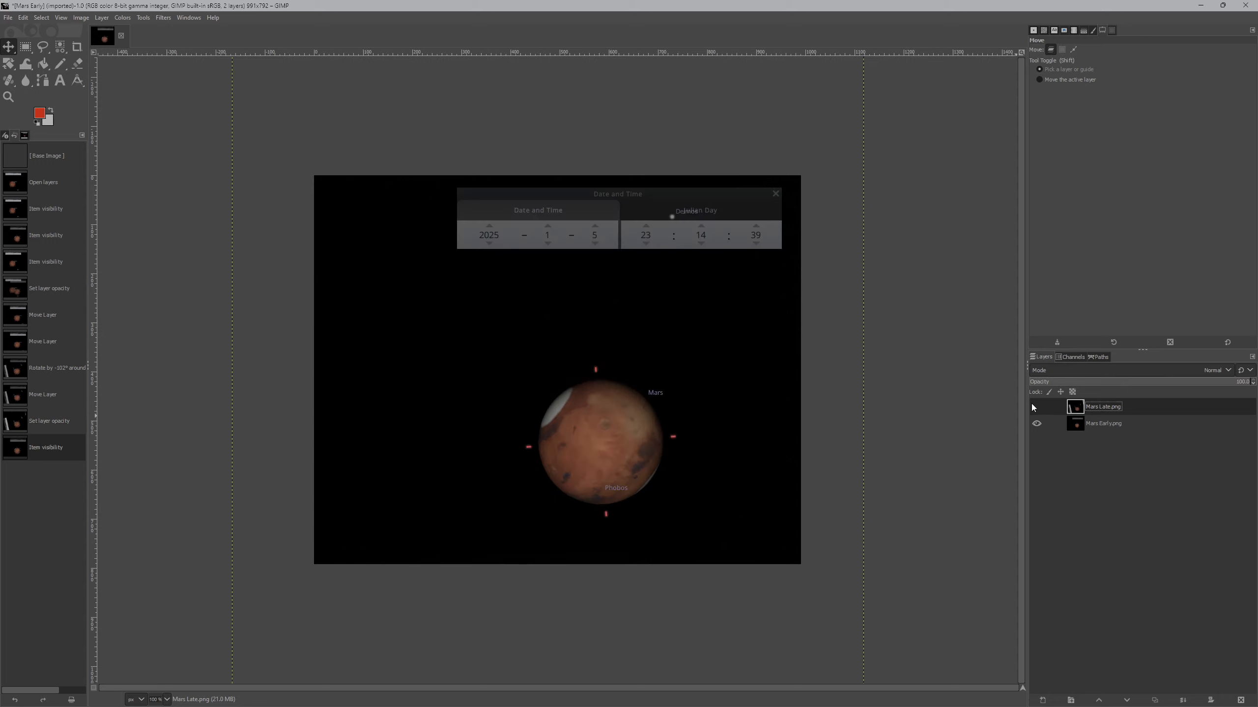
left_click(1034, 407)
left_click(1033, 406)
left_click(1034, 407)
left_click(1033, 407)
left_click(1033, 407)
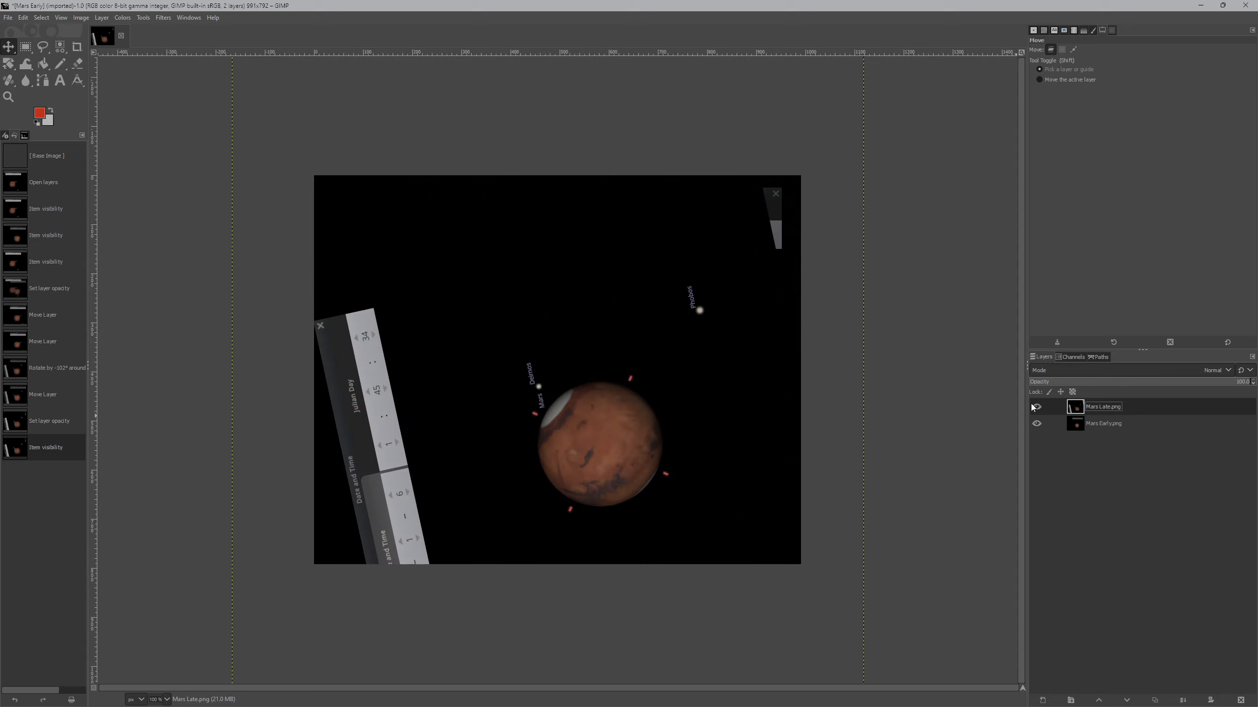
left_click(1033, 407)
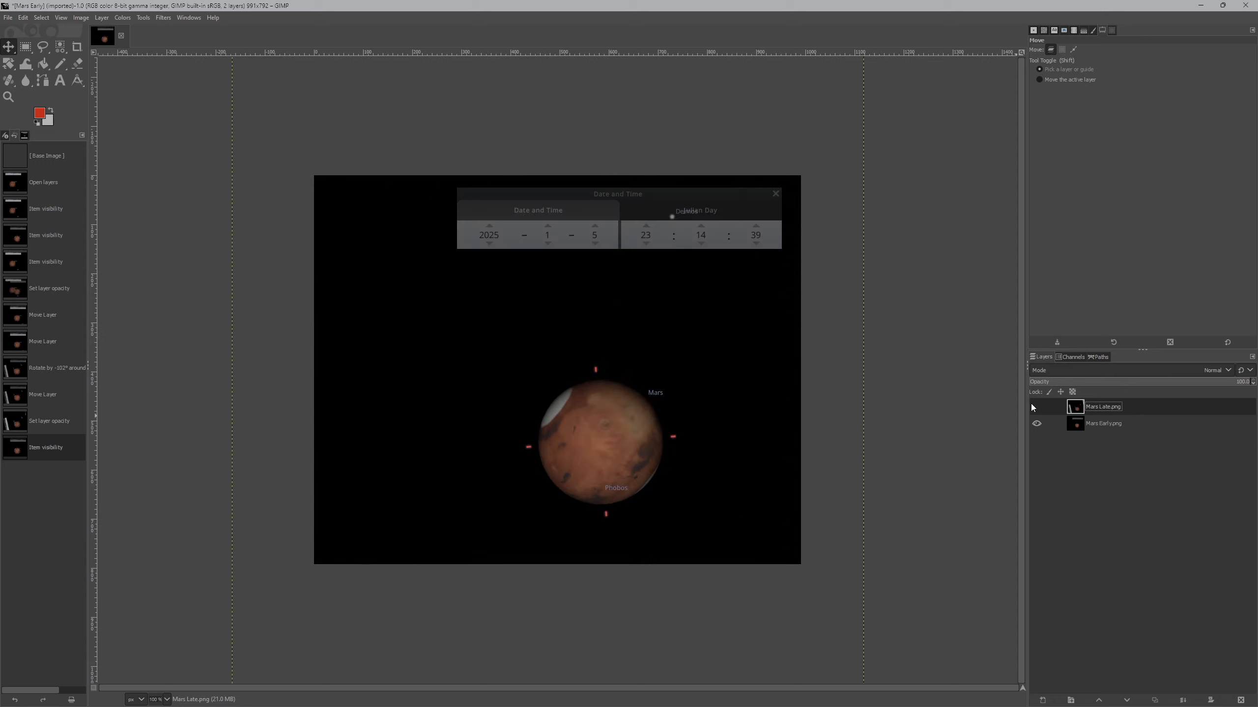
left_click(1108, 425)
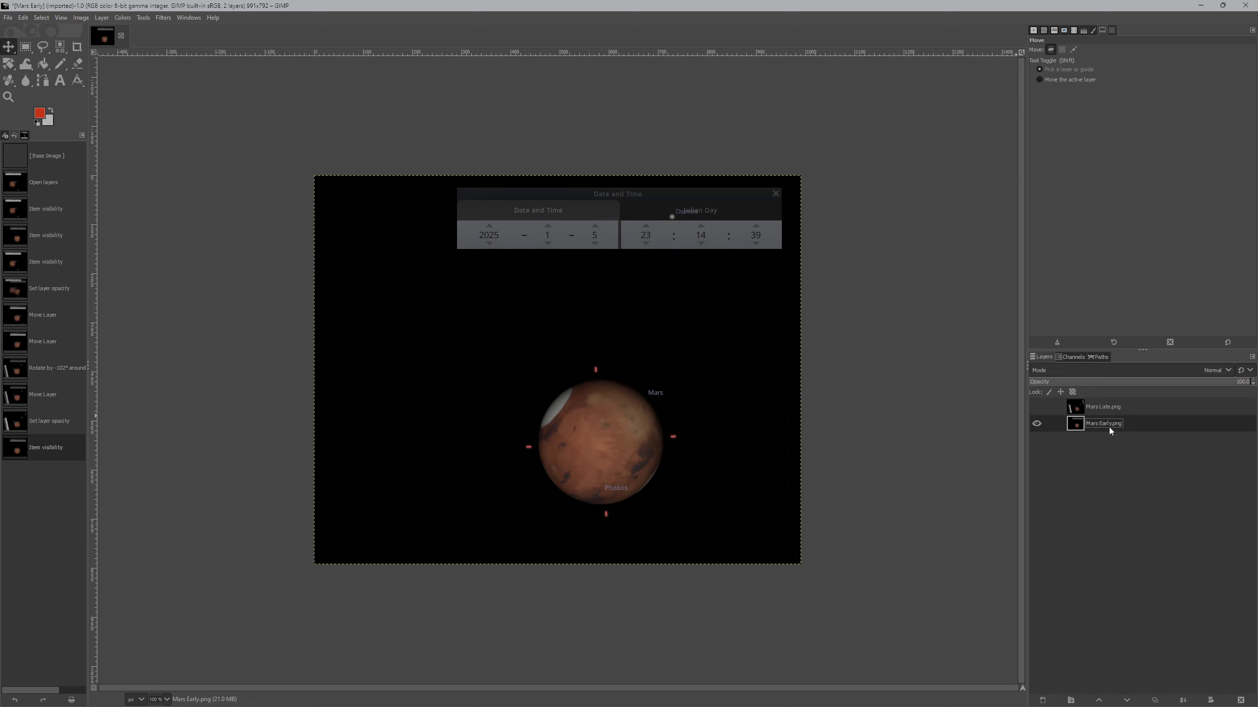
- Show Mars Late.png and add a new transparent layer of 991 by 792 px above it
left_click(1036, 406)
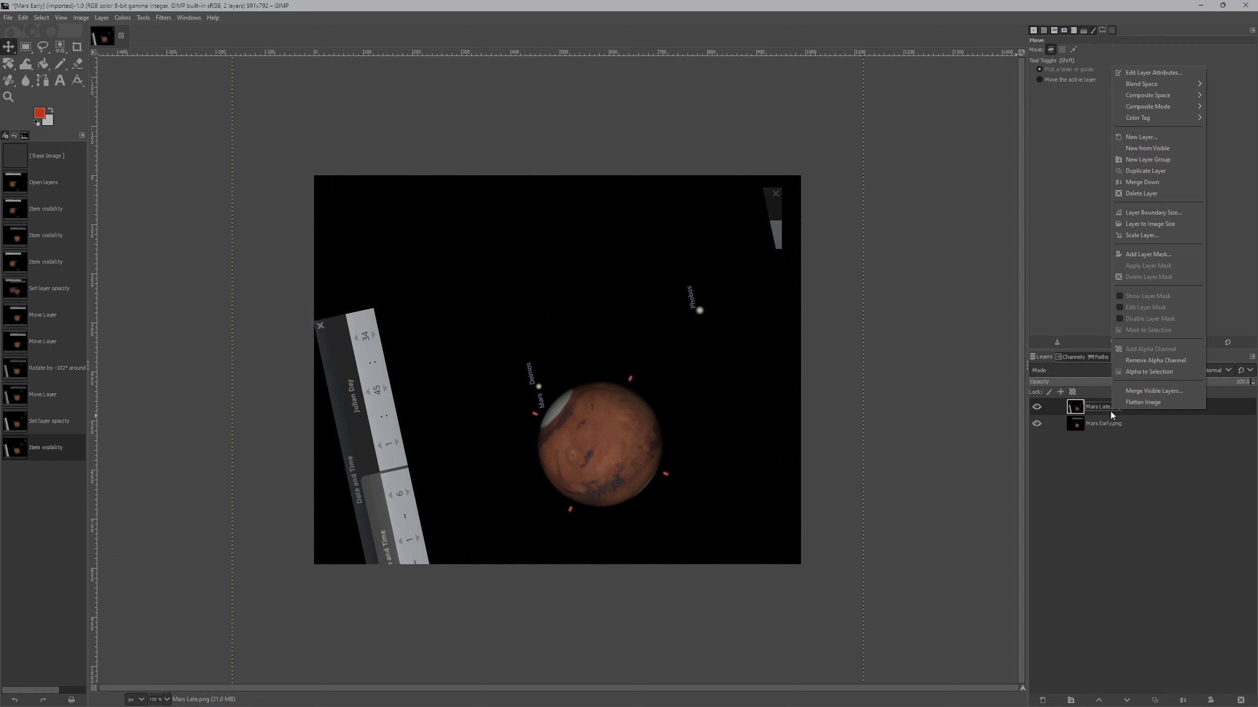
left_click(1151, 140)
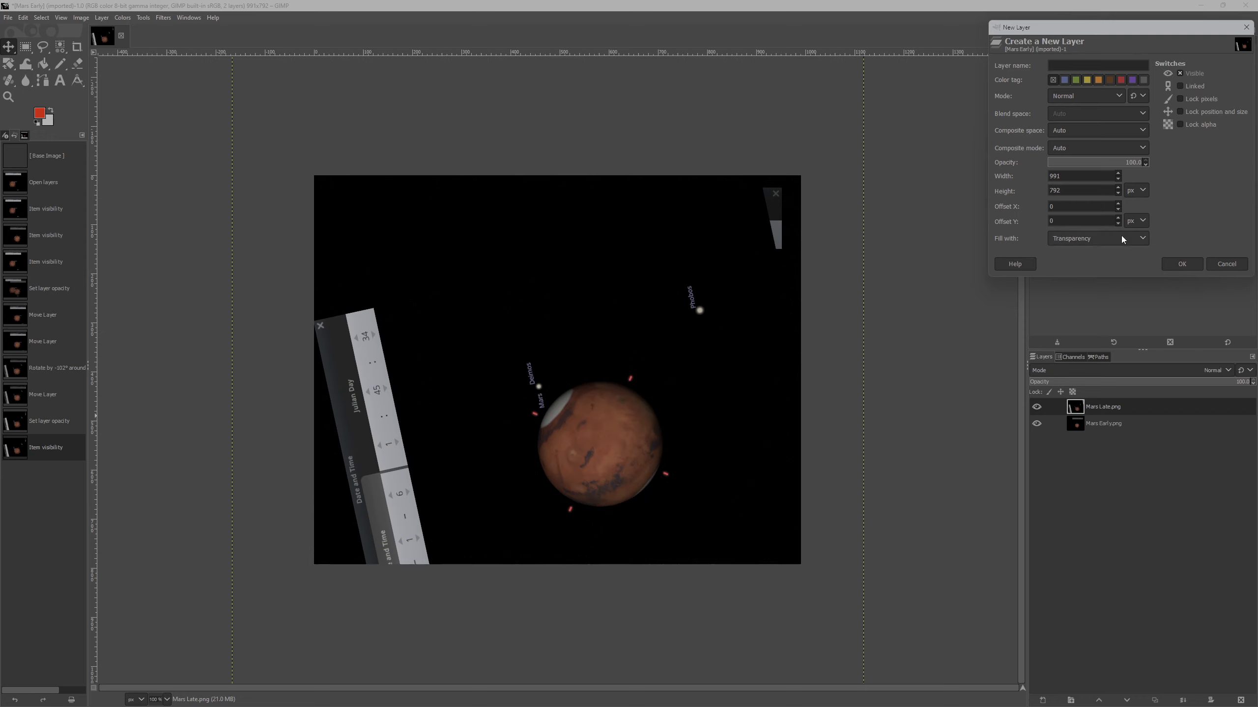
left_click(1184, 263)
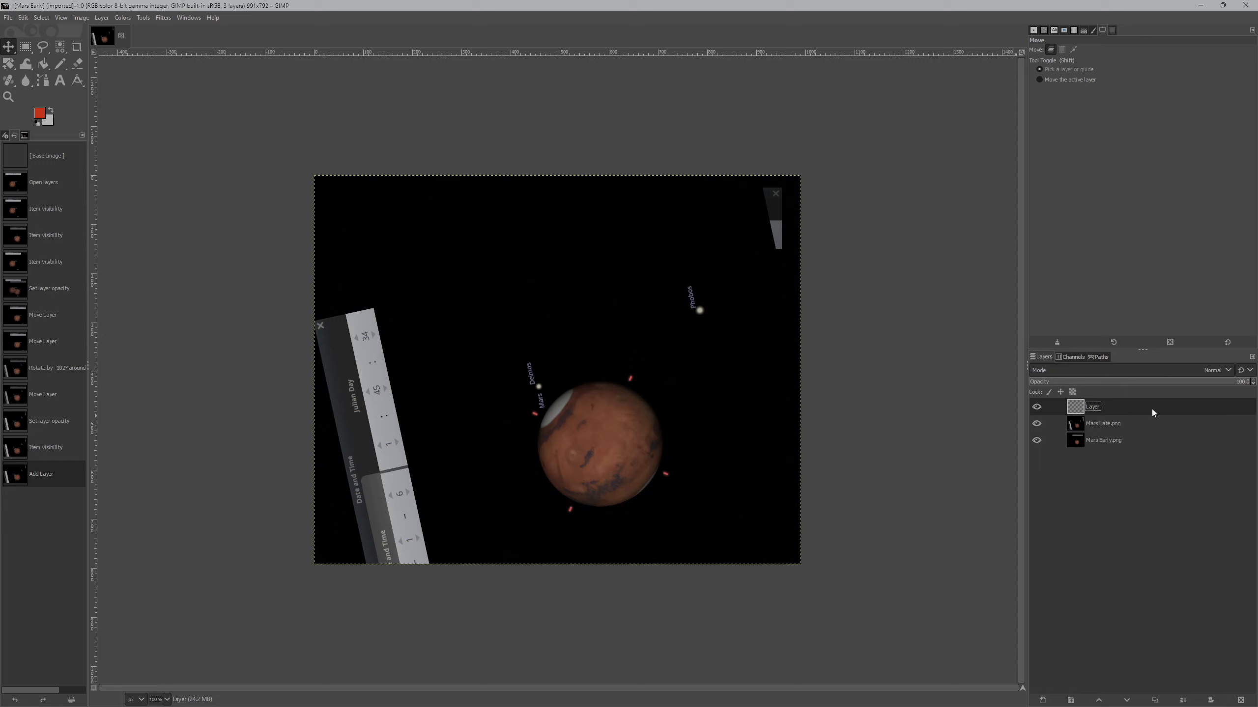
- Switch Mars Late.png off and on beneath the new layer to examine how the surface features shift
left_click(1038, 425)
left_click(1038, 425)
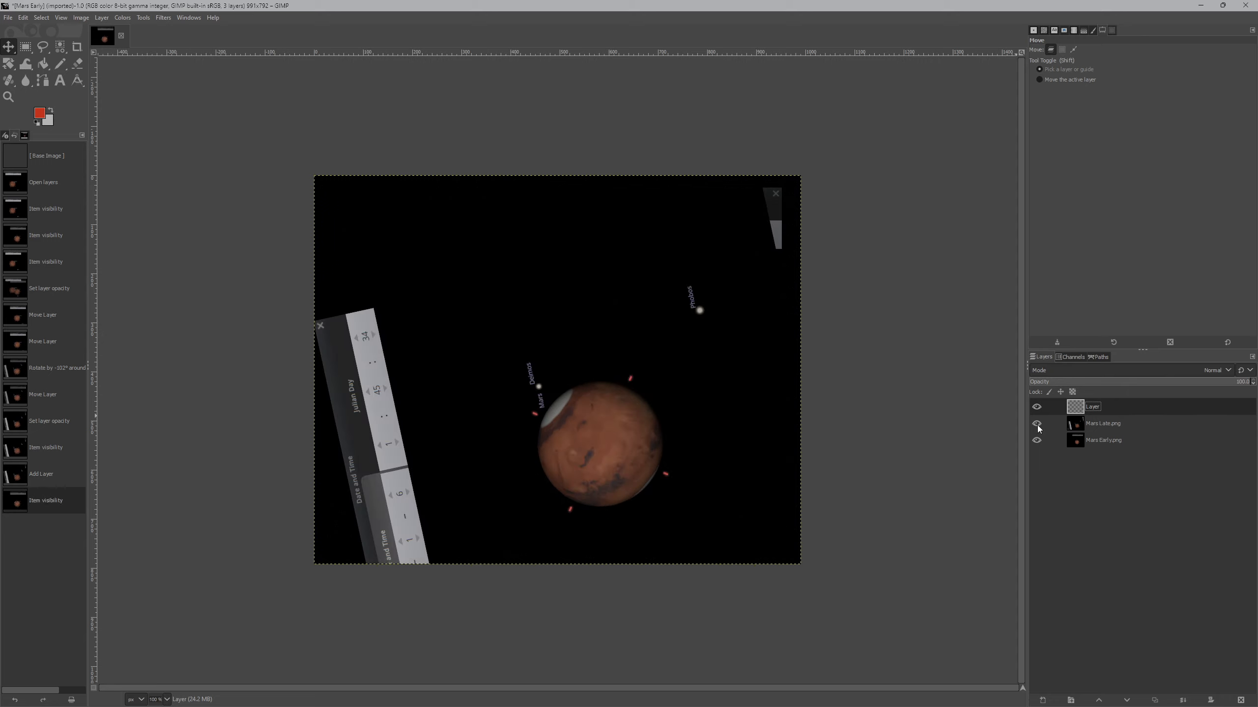
left_click(1038, 424)
left_click(1038, 424)
left_click(1038, 425)
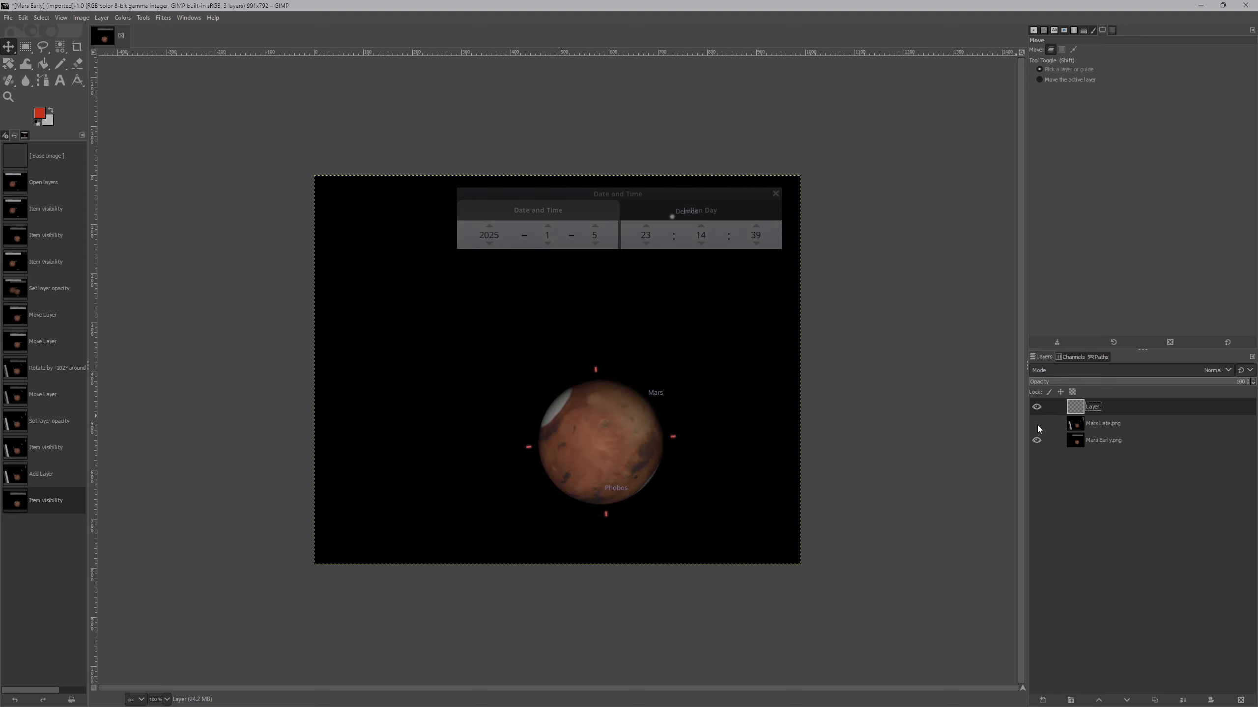
left_click(1038, 424)
left_click(1038, 424)
left_click(1038, 424)
left_click(1038, 424)
left_click(1038, 424)
left_click(1038, 425)
left_click(1038, 424)
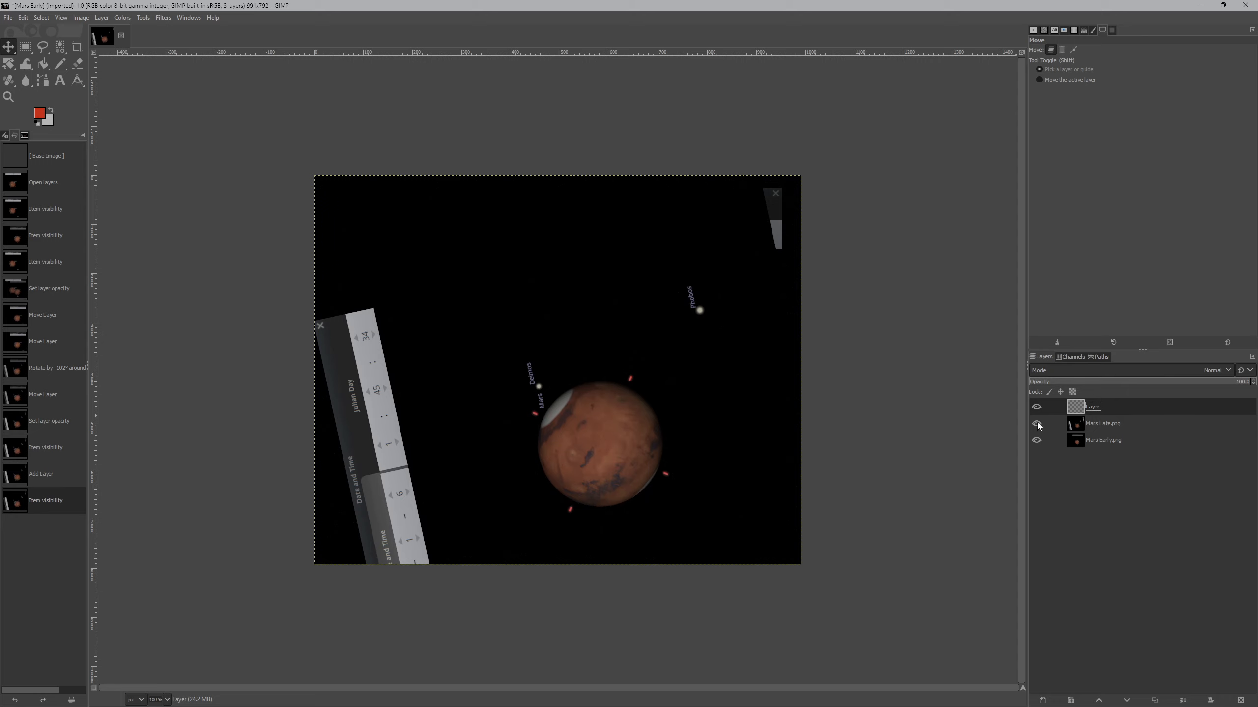
- Hide Mars Late.png and draw a short red Pencil mark on the new layer over the small dark spot near the disc's ringed crater
left_click(1038, 424)
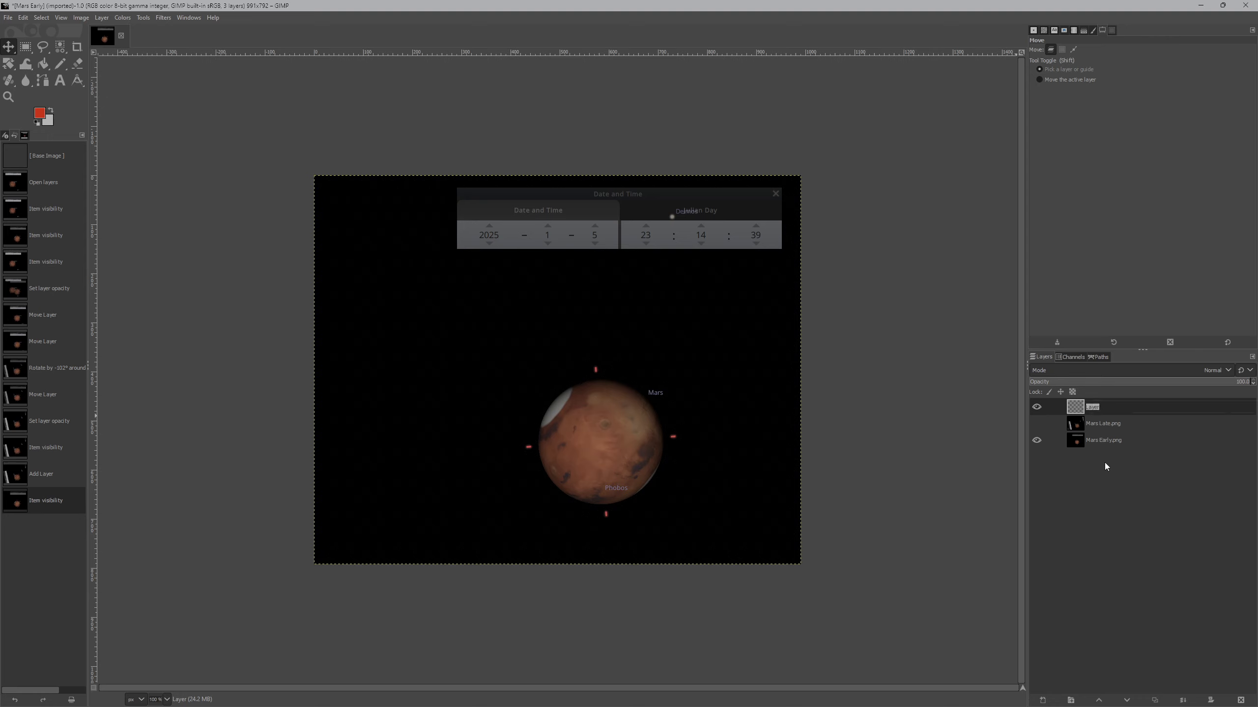
left_click(59, 61)
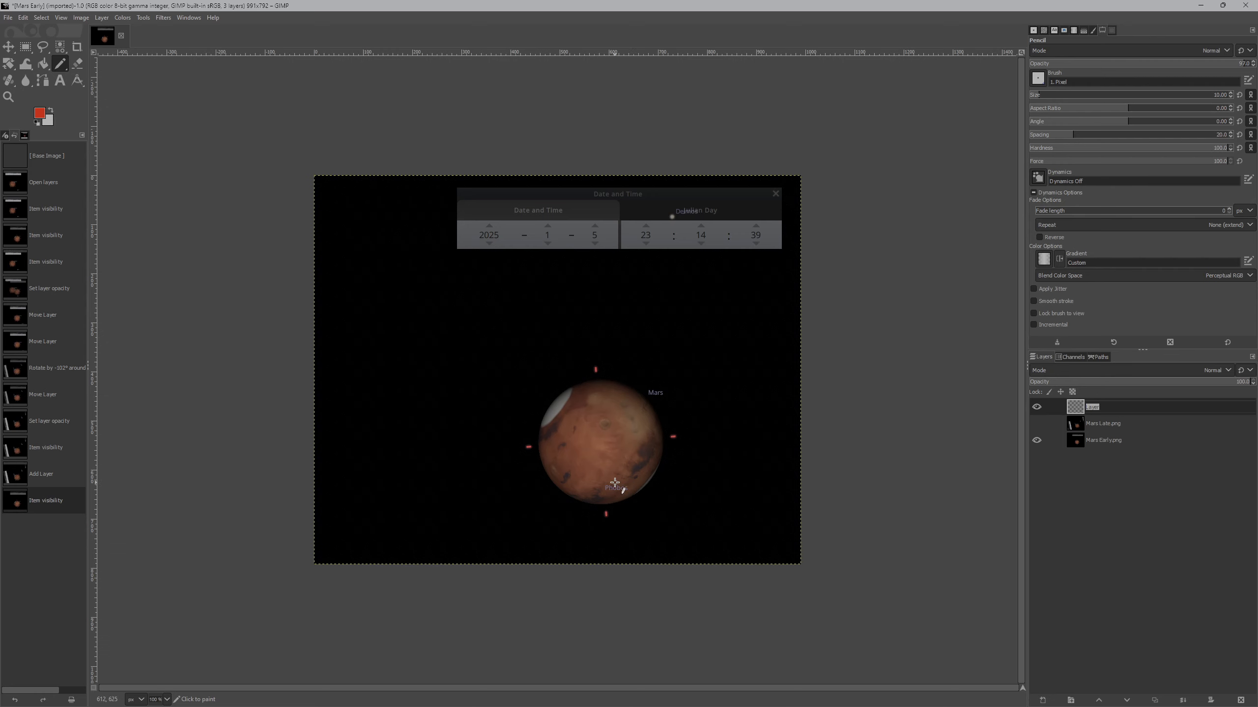
scroll(614, 482, "up", 4)
scroll(568, 409, "down", 1)
scroll(562, 318, "up", 3)
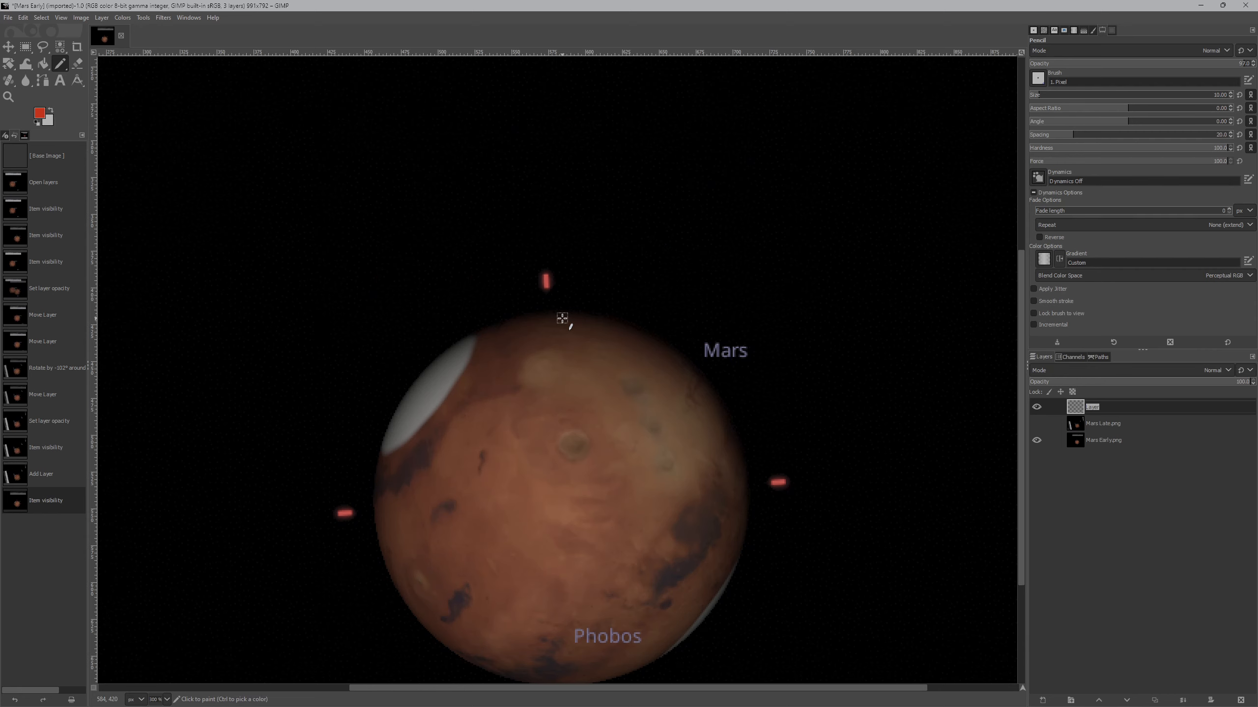
scroll(570, 340, "down", 3)
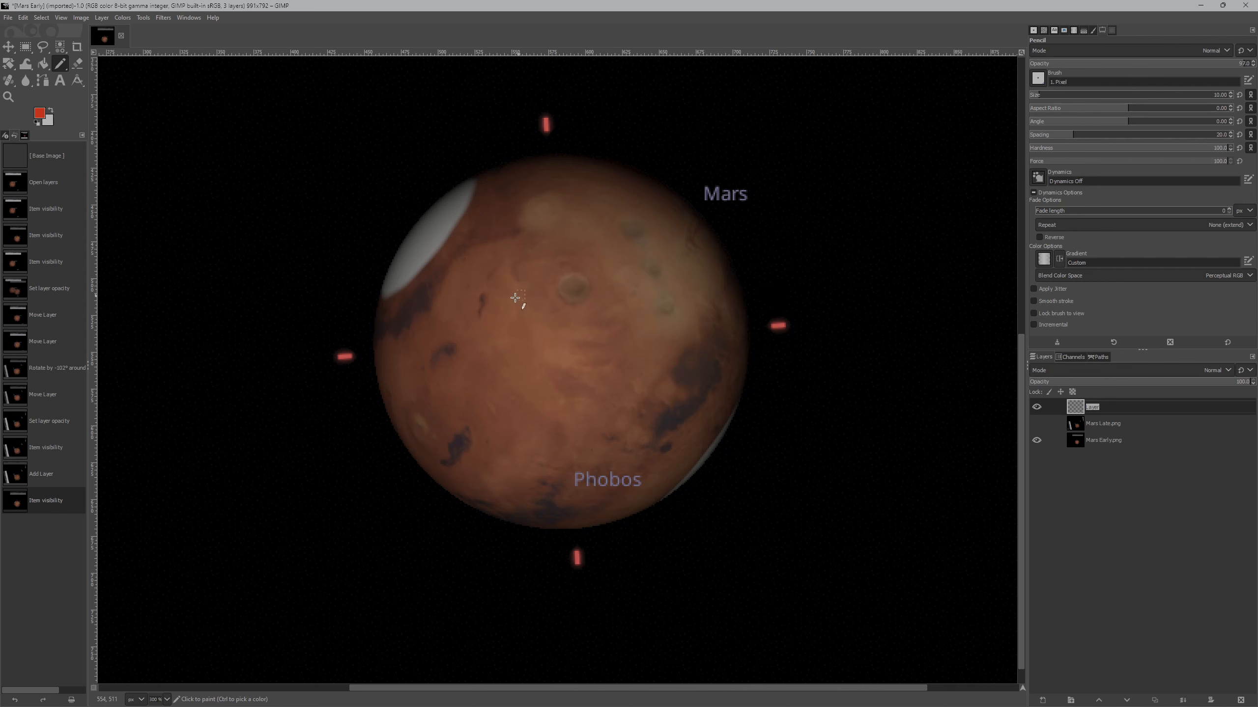
left_click_drag(483, 293, 483, 314)
- Toggle the new layer to compare its red mark with the spot beneath, and show Mars Late.png
left_click(1038, 406)
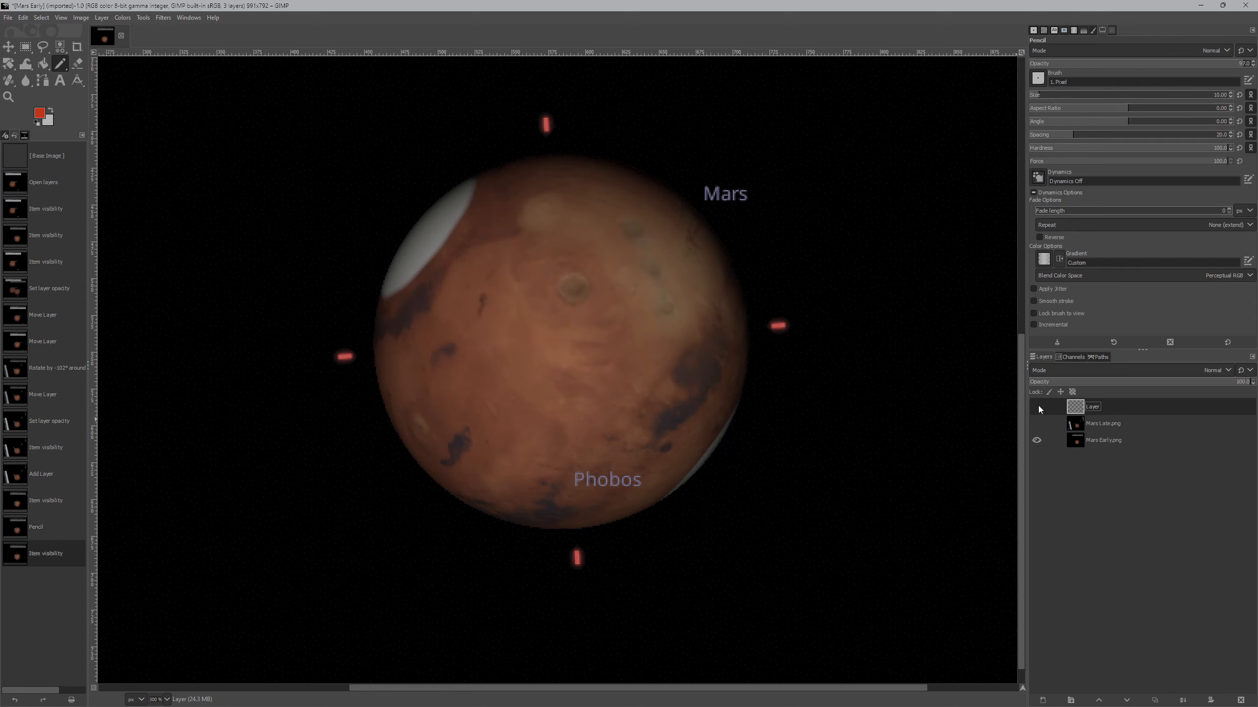
left_click(1039, 407)
left_click(1038, 407)
left_click(1038, 407)
left_click(1036, 424)
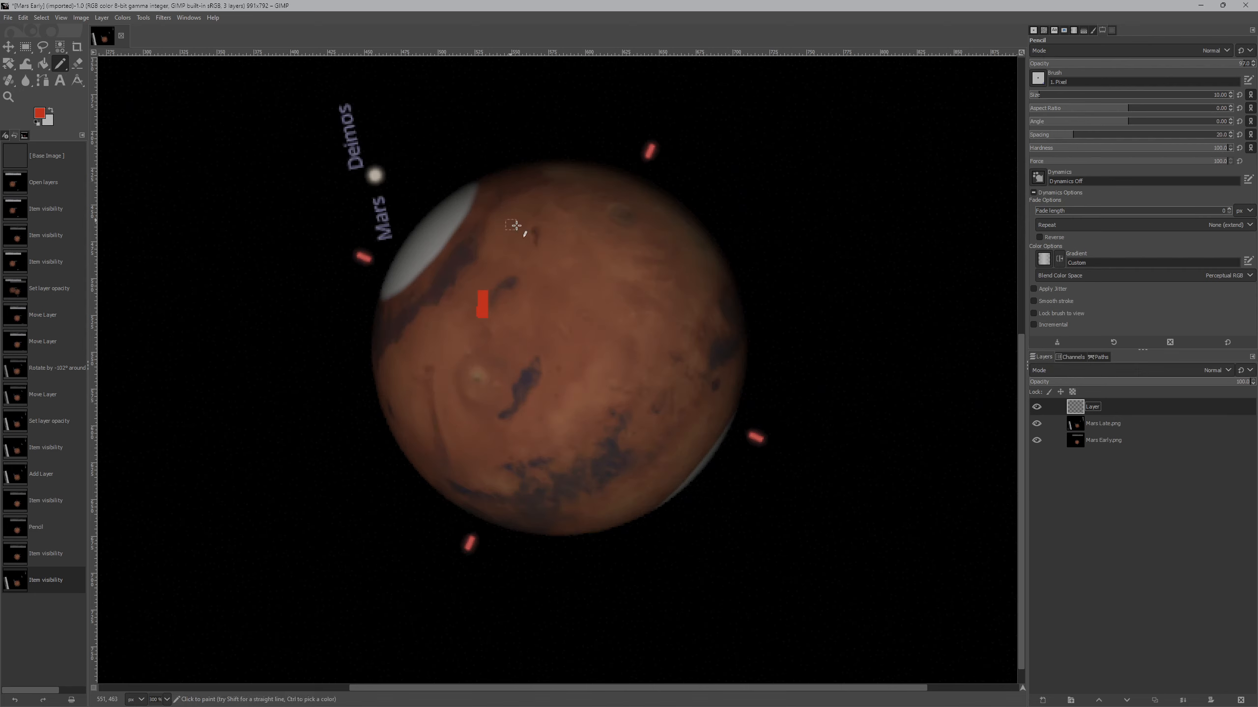
- Mark the same dark spot's position in Mars Late.png and draw an arrow towards it from the first red mark
left_click_drag(533, 231, 532, 246)
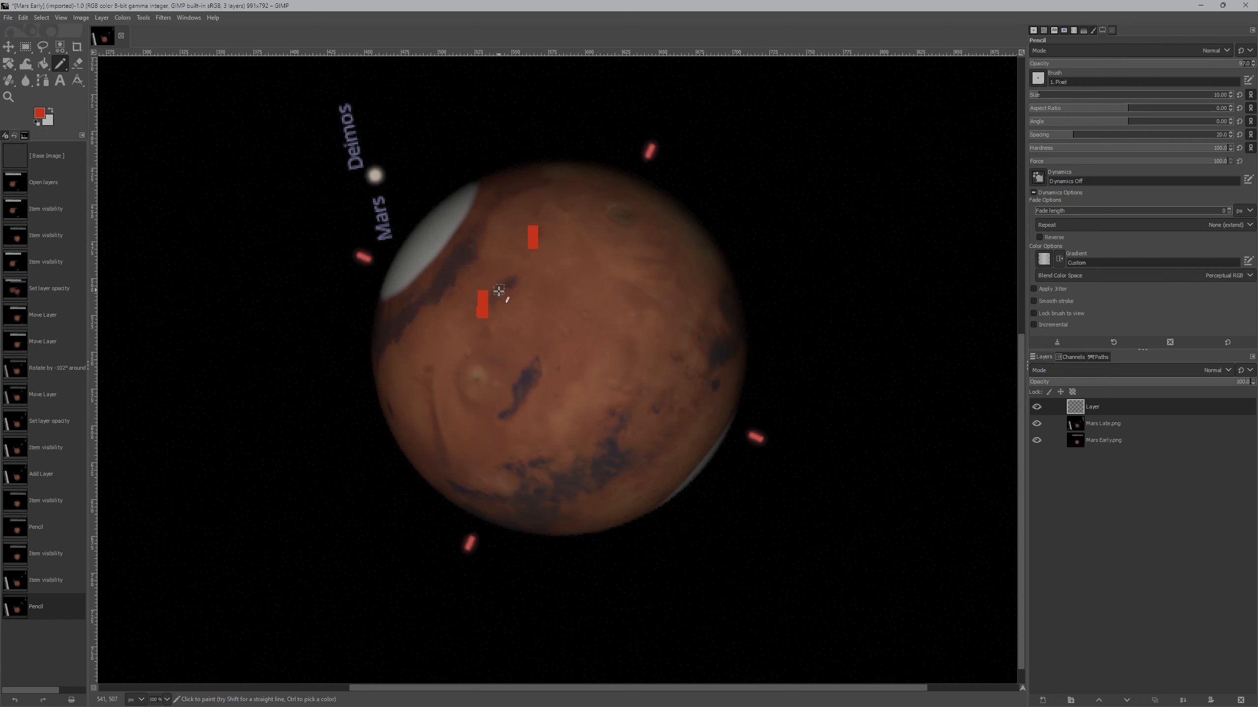
mouse_move(495, 299)
left_mouse_down()
mouse_move(518, 262)
mouse_move(536, 259)
mouse_move(536, 282)
left_mouse_up()
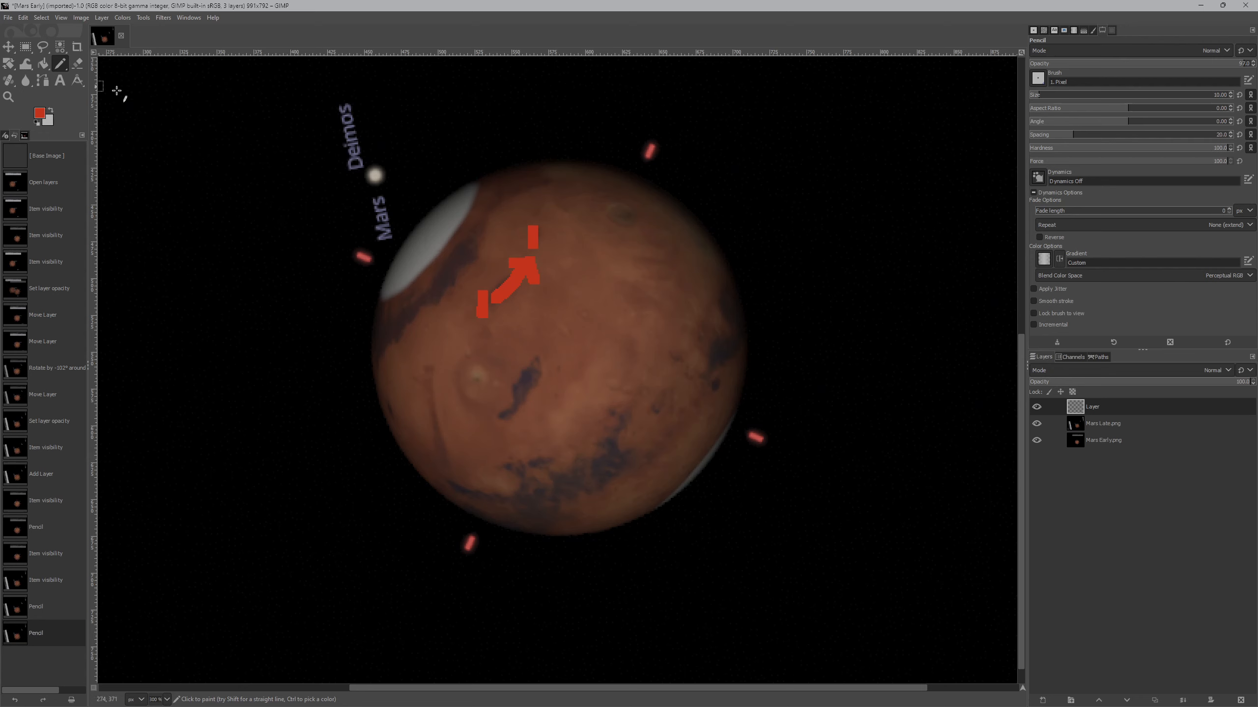
- Trace two pole-to-pole arcs through the red marks and add a short diagonal stroke at the disc's upper-right edge
mouse_move(422, 239)
left_mouse_down()
mouse_move(570, 397)
mouse_move(689, 476)
left_mouse_up()
mouse_move(424, 225)
left_mouse_down()
mouse_move(530, 240)
mouse_move(602, 274)
mouse_move(664, 333)
mouse_move(694, 402)
mouse_move(702, 472)
left_mouse_up()
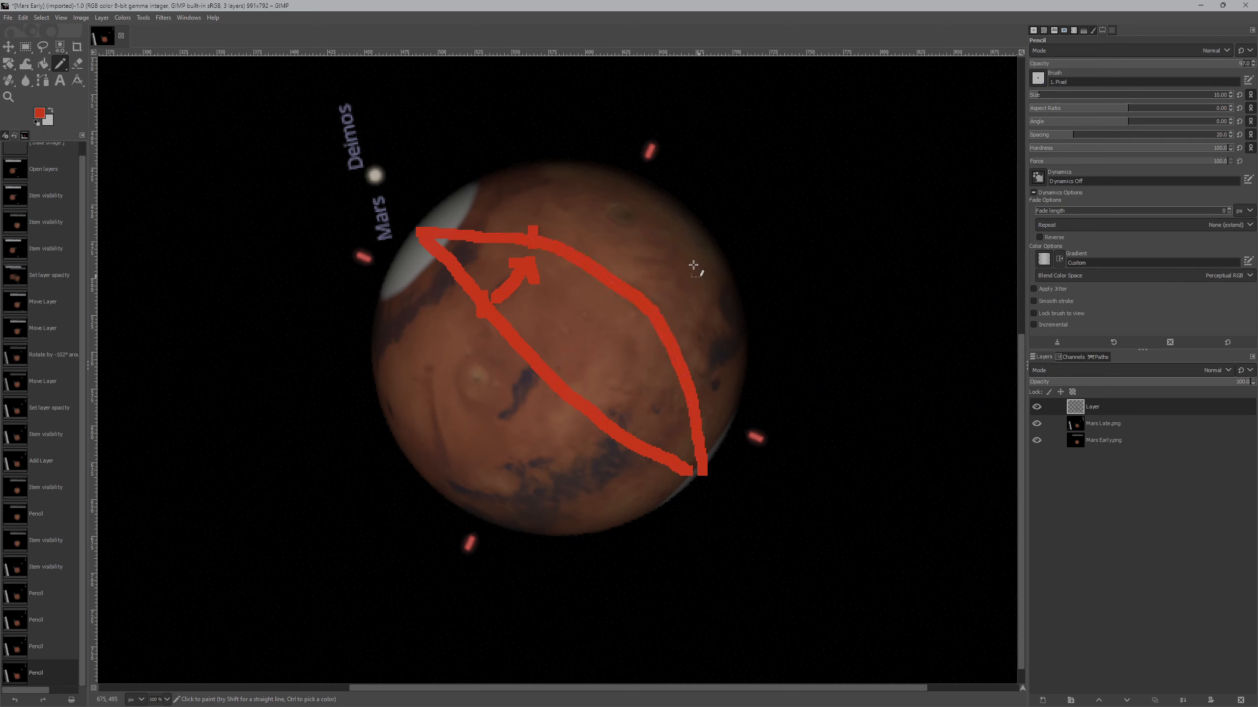
left_click_drag(654, 185, 686, 216)
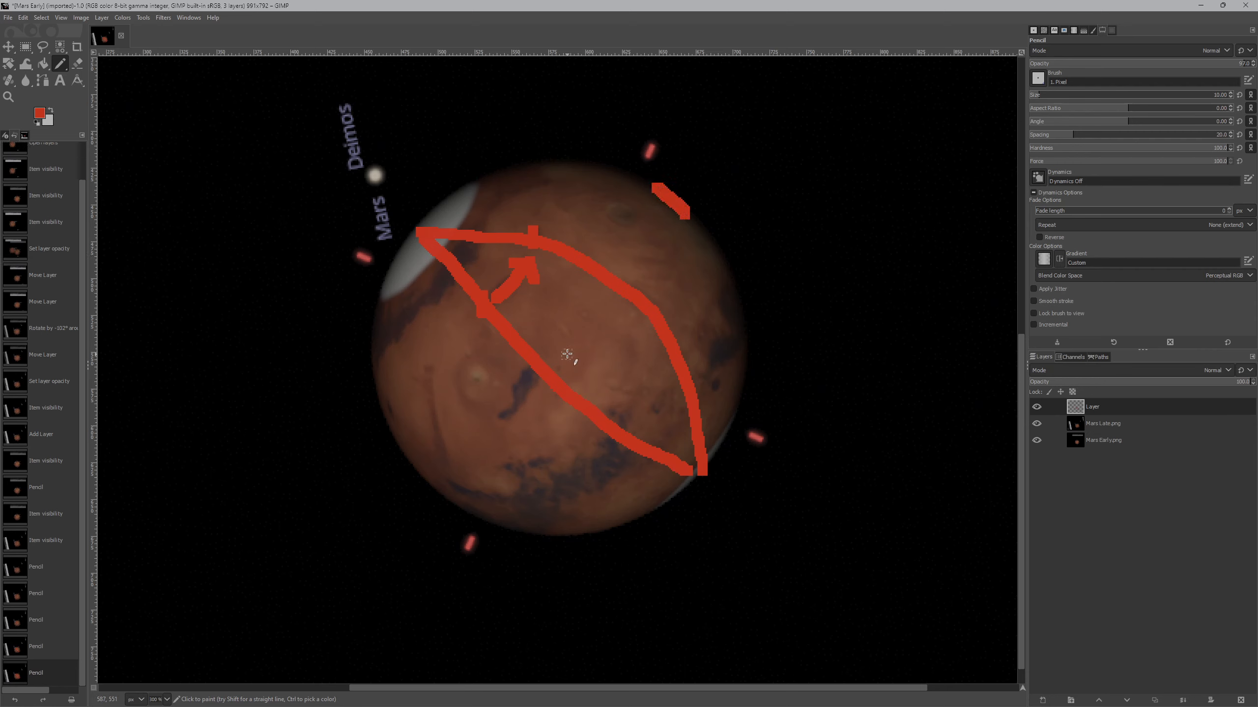
- Draw an arrow from the lower arc towards the edge stroke, undo it, and draw a shorter arrow between the two arcs
mouse_move(560, 359)
left_mouse_down()
mouse_move(633, 212)
mouse_move(641, 229)
left_mouse_up()
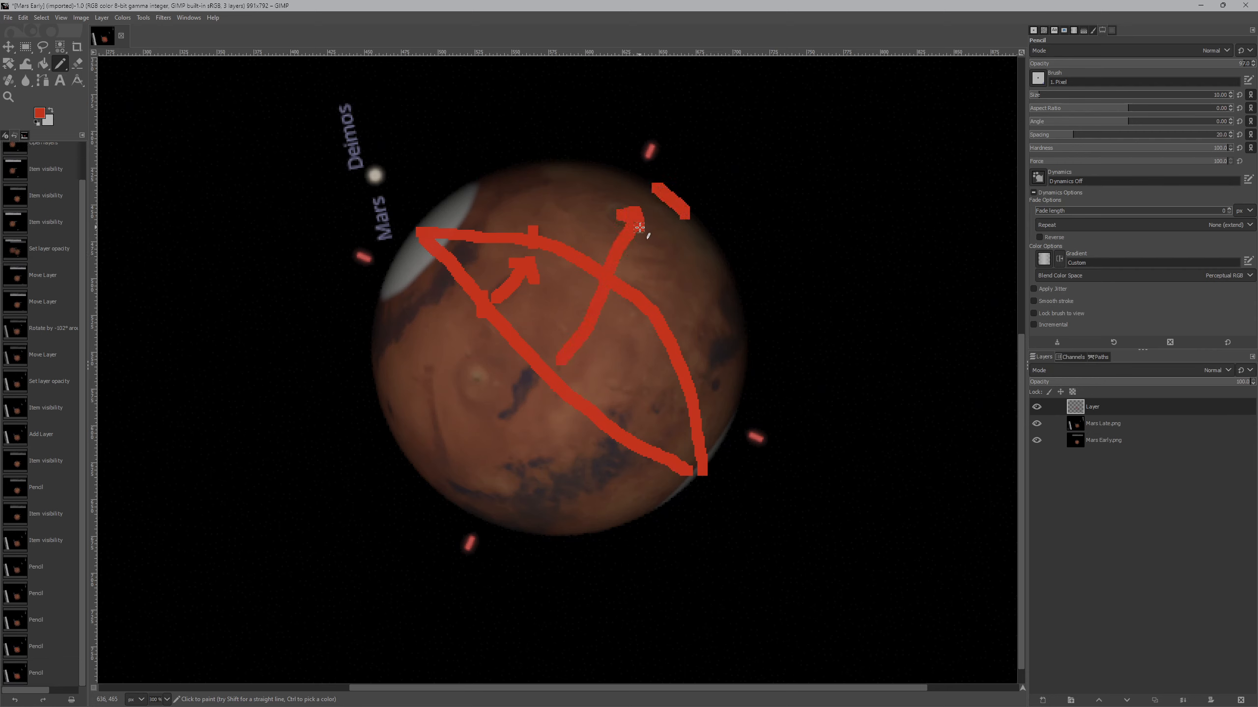
key("ctrl+z")
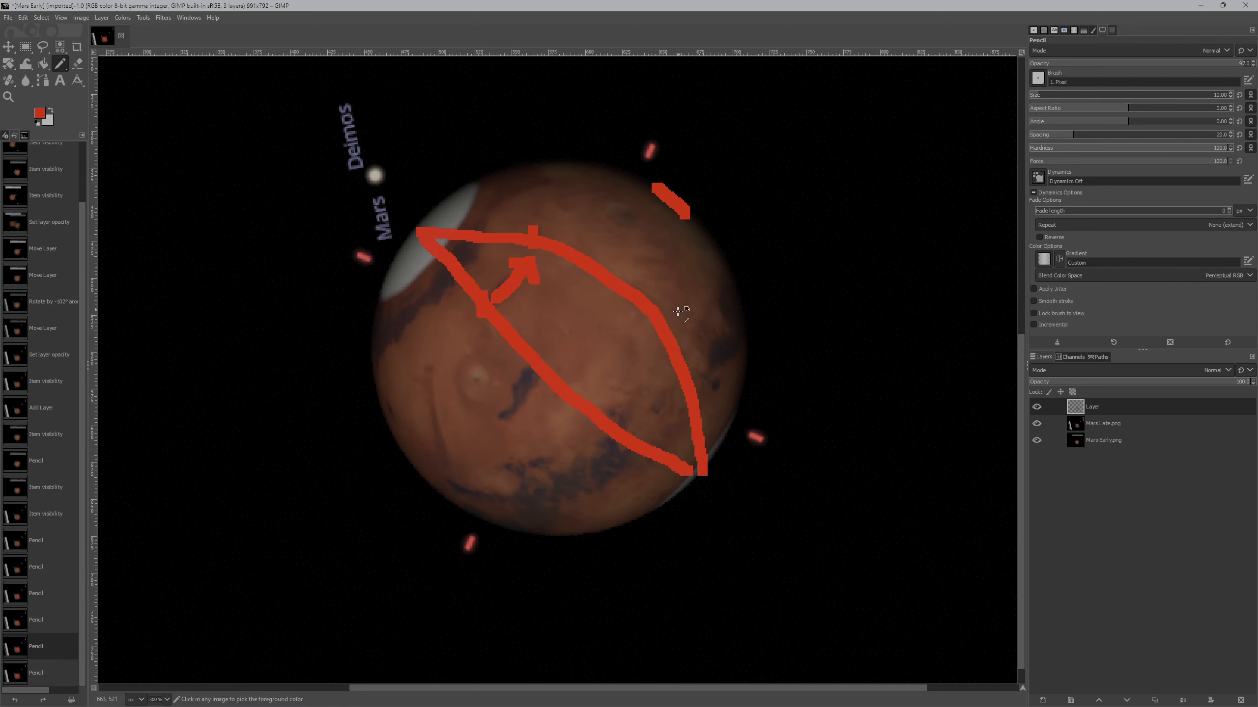
mouse_move(559, 352)
left_mouse_down()
mouse_move(589, 296)
mouse_move(575, 298)
mouse_move(600, 313)
left_mouse_up()
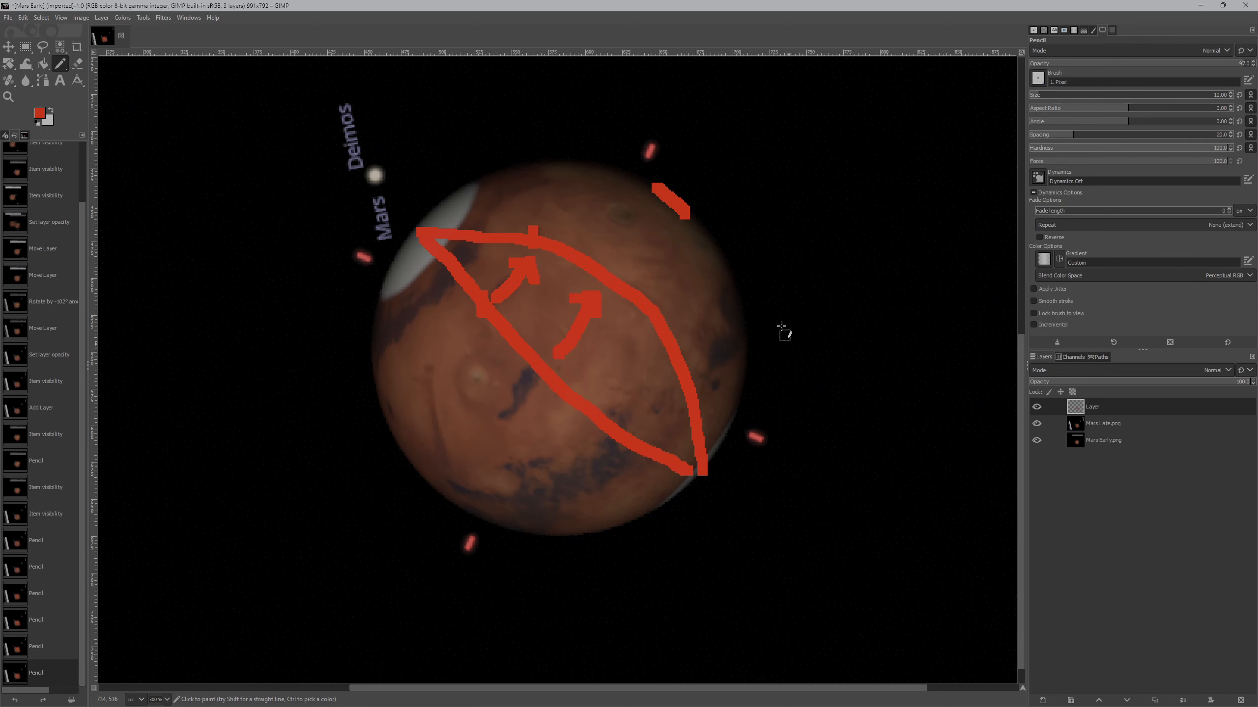
- Undo the arrows, arcs, edge stroke and second spot mark, keeping only the first red mark
key("ctrl+z")
key("ctrl+z")
key("ctrl+z")
key("ctrl+z")
key("ctrl+z")
key("ctrl+z")
key("ctrl+z")
key("ctrl+z")
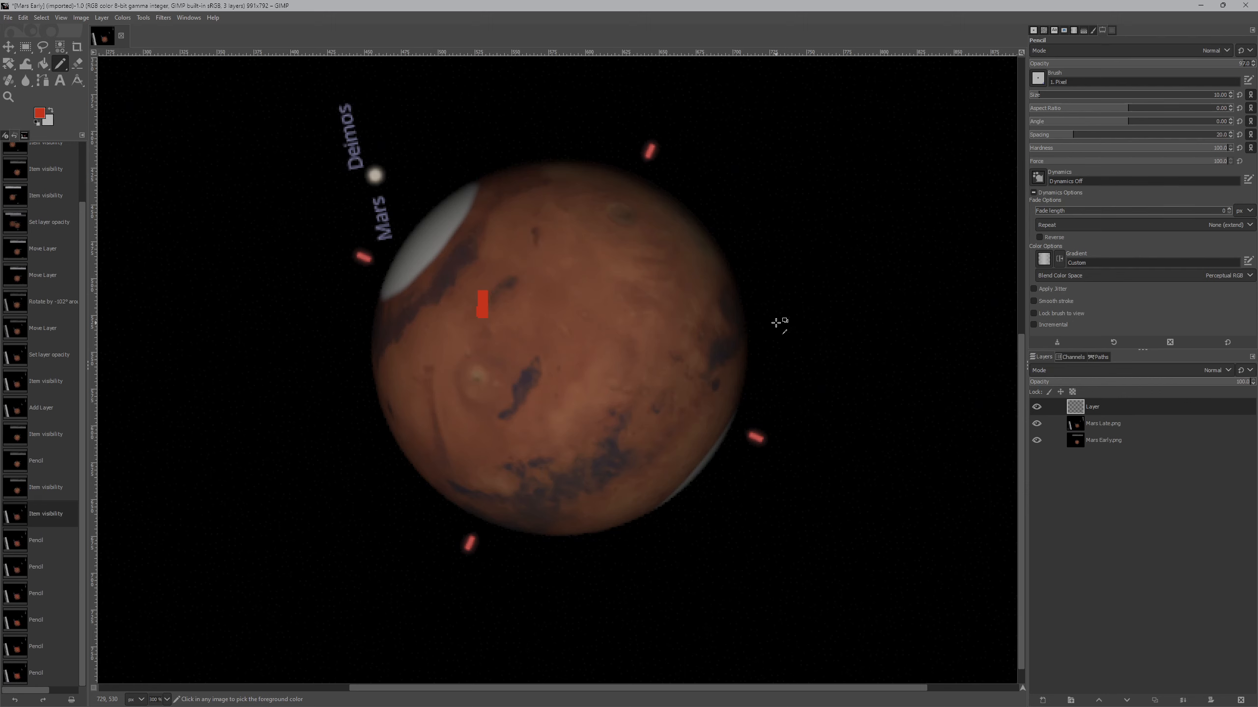
- Undo the remaining red mark and toggle the visibility of Mars Late.png repeatedly to compare it with Mars Early.png, leaving it hidden
key("ctrl+z")
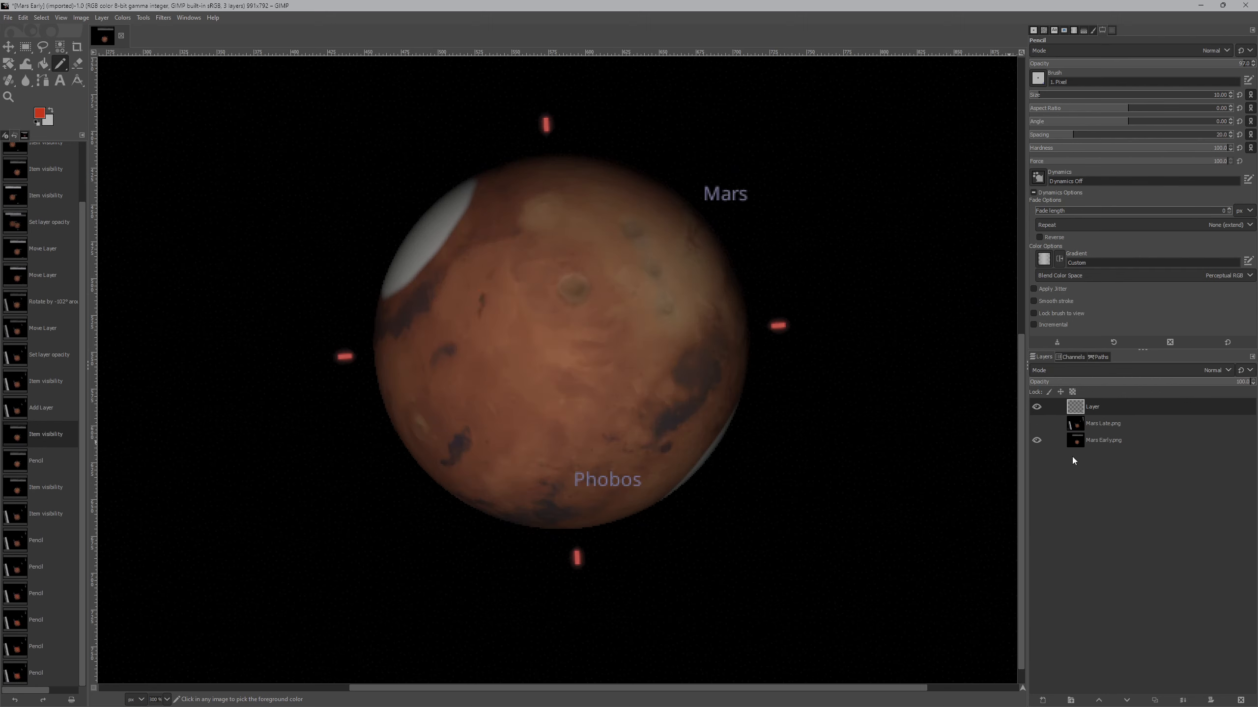
left_click(1043, 428)
left_click(1042, 427)
left_click(1043, 428)
left_click(1042, 428)
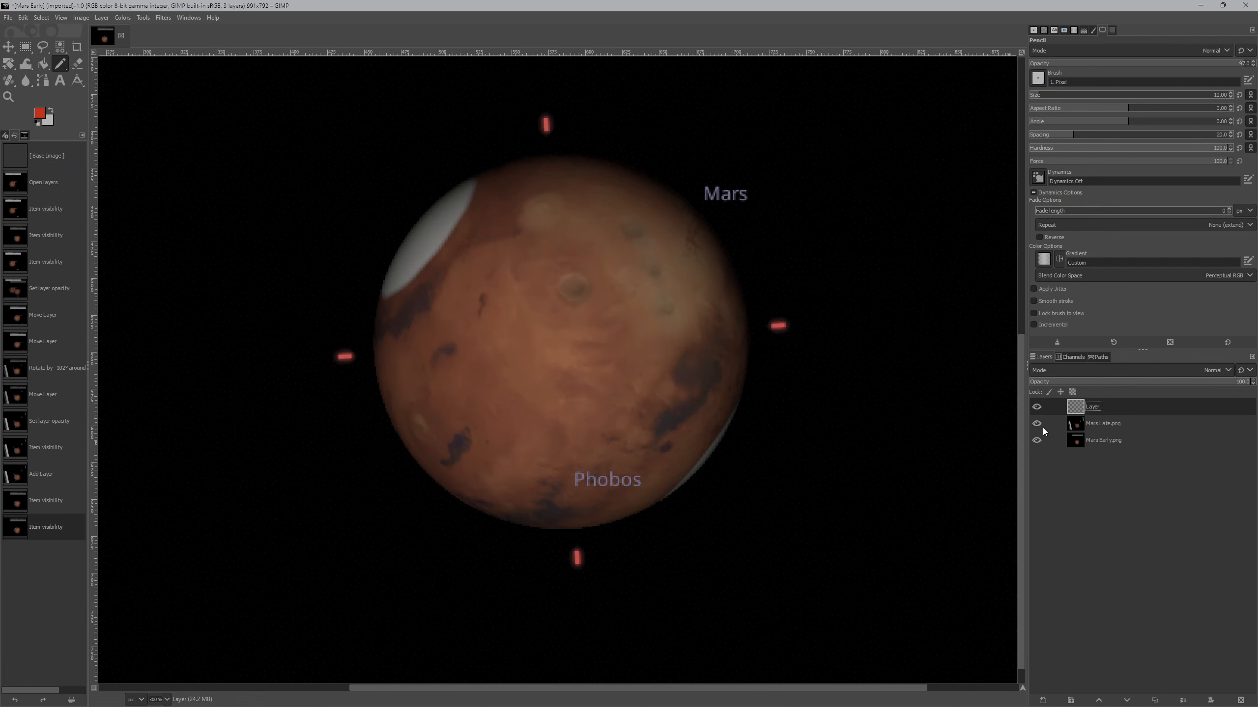
left_click(1042, 428)
left_click(1043, 427)
left_click(1042, 428)
- Circle the small dark spot near the polar cap in Mars Early.png, show Mars Late.png and circle the same spot there on the overlay layer
mouse_move(502, 277)
left_mouse_down()
mouse_move(465, 288)
mouse_move(517, 286)
left_mouse_up()
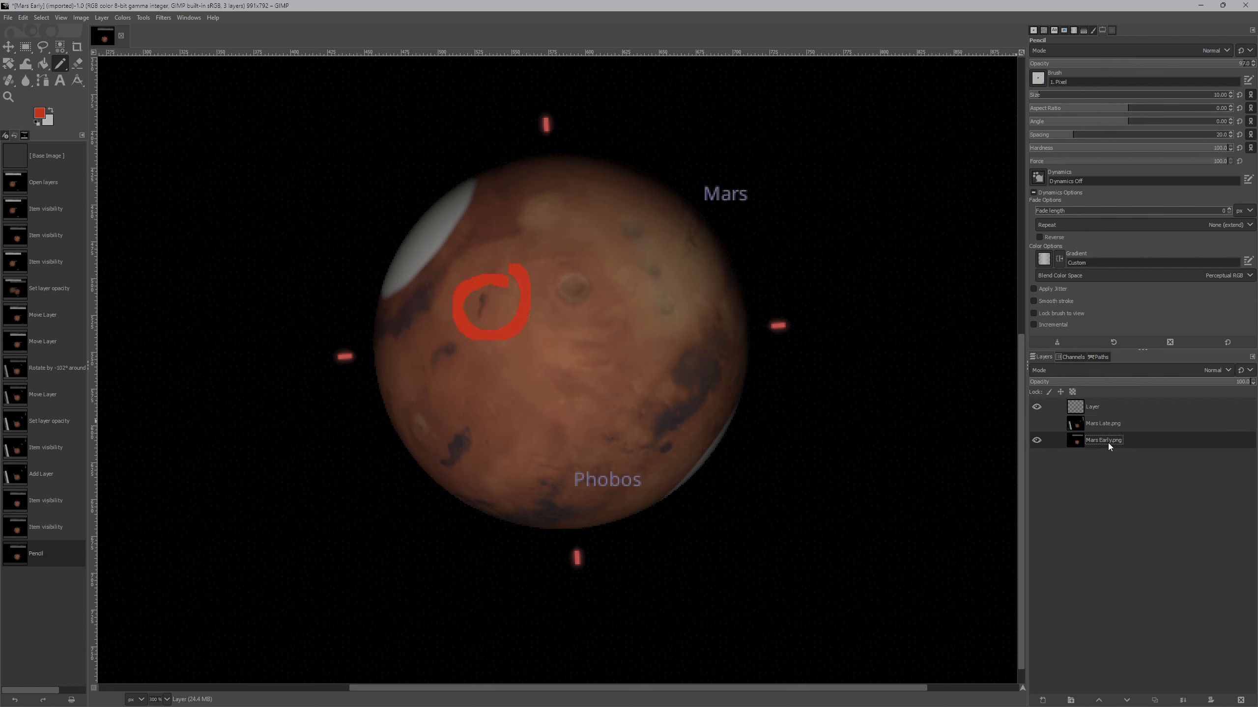
left_click(1105, 426)
left_click(1089, 408)
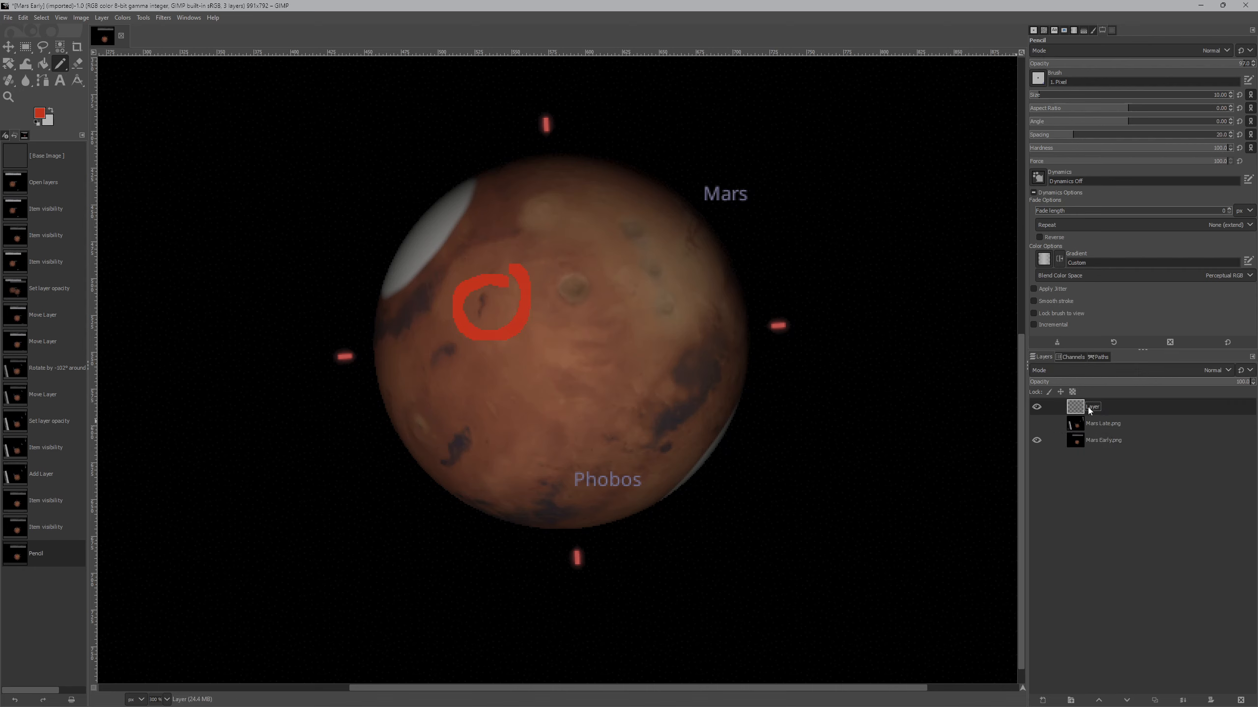
left_click(1036, 424)
mouse_move(545, 208)
left_mouse_down()
mouse_move(520, 253)
mouse_move(526, 224)
left_mouse_up()
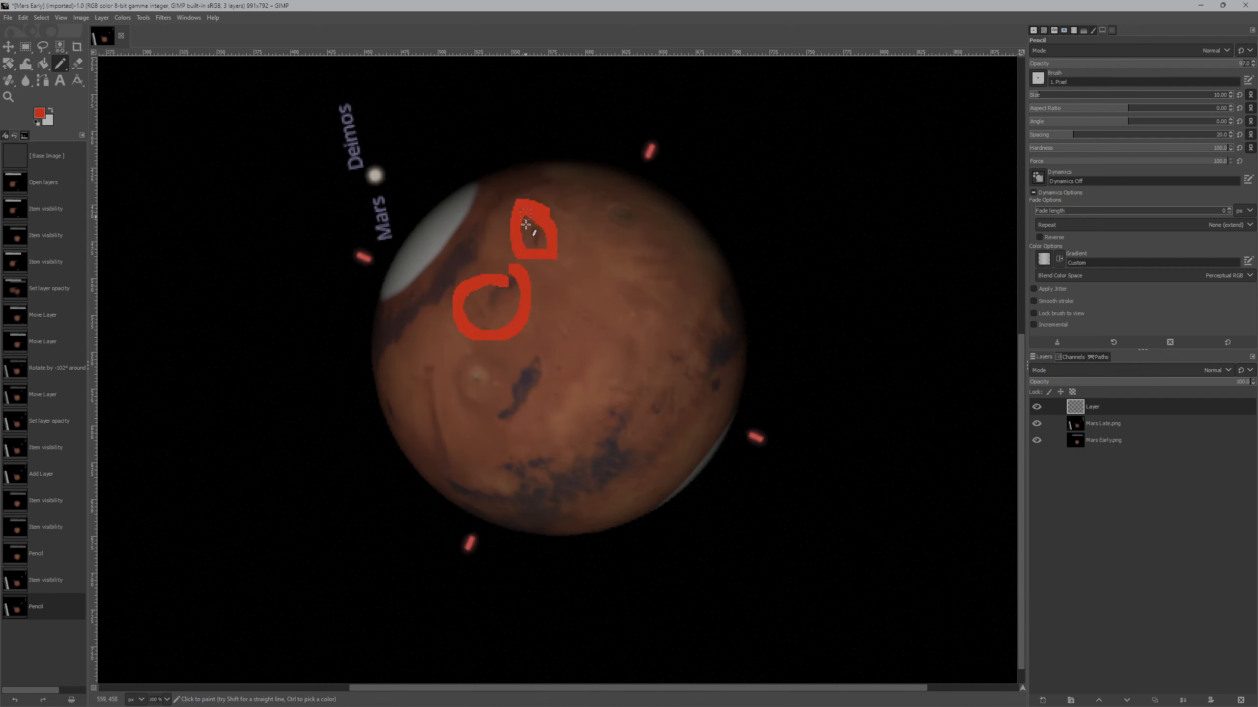
- Undo both red circles and the showing of Mars Late.png
key("ctrl+z")
key("ctrl+z")
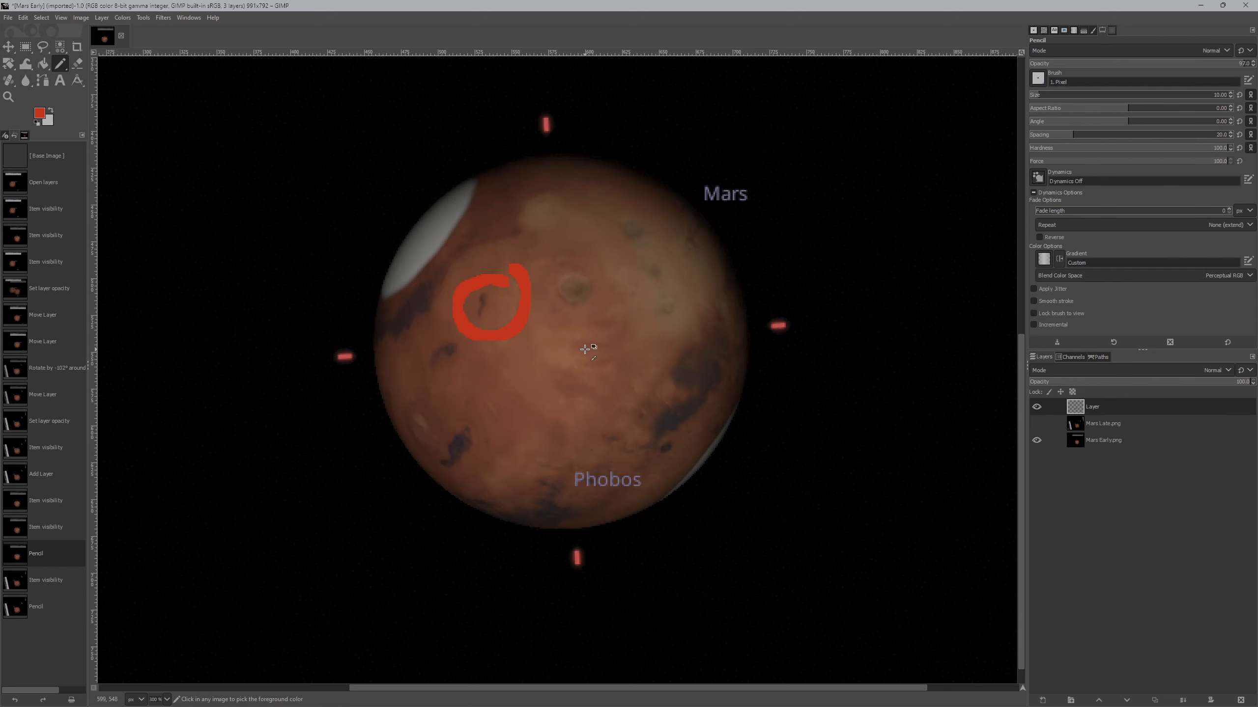
key("ctrl+z")
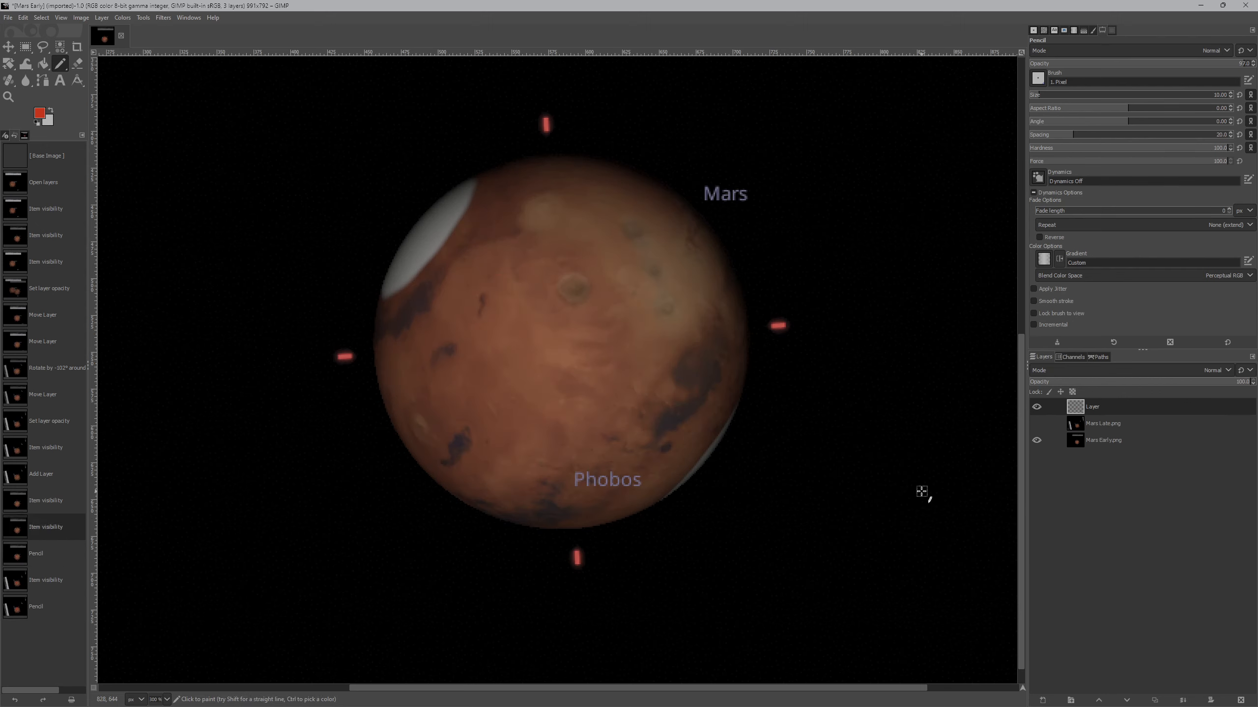